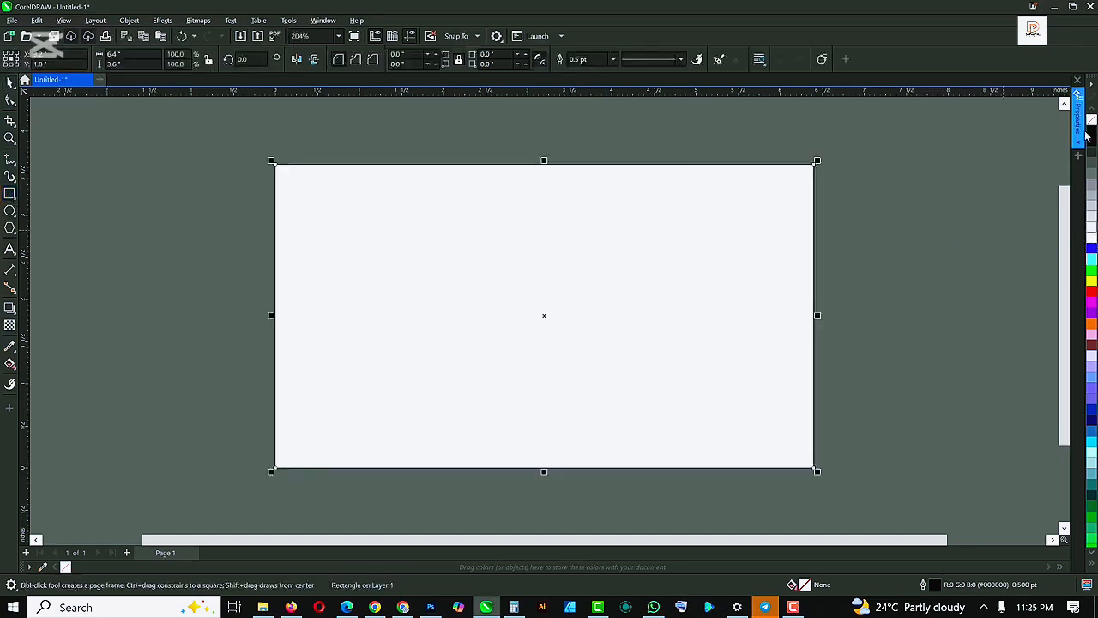
Step: Fill the page-sized rectangle with white and set its outline width to None
click(1093, 238)
click(614, 59)
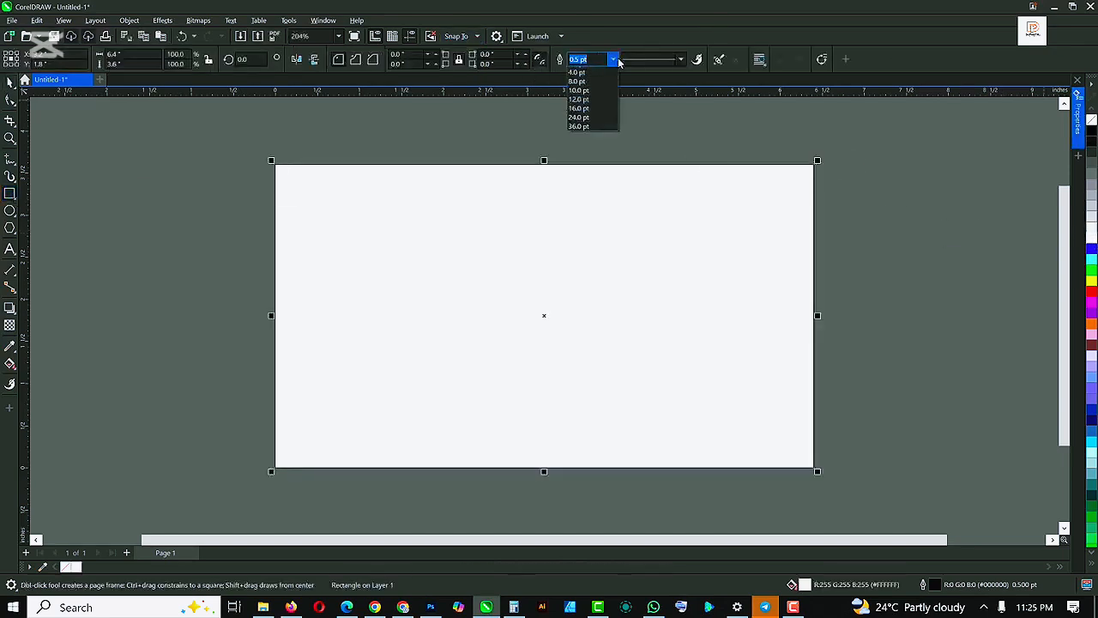
click(580, 72)
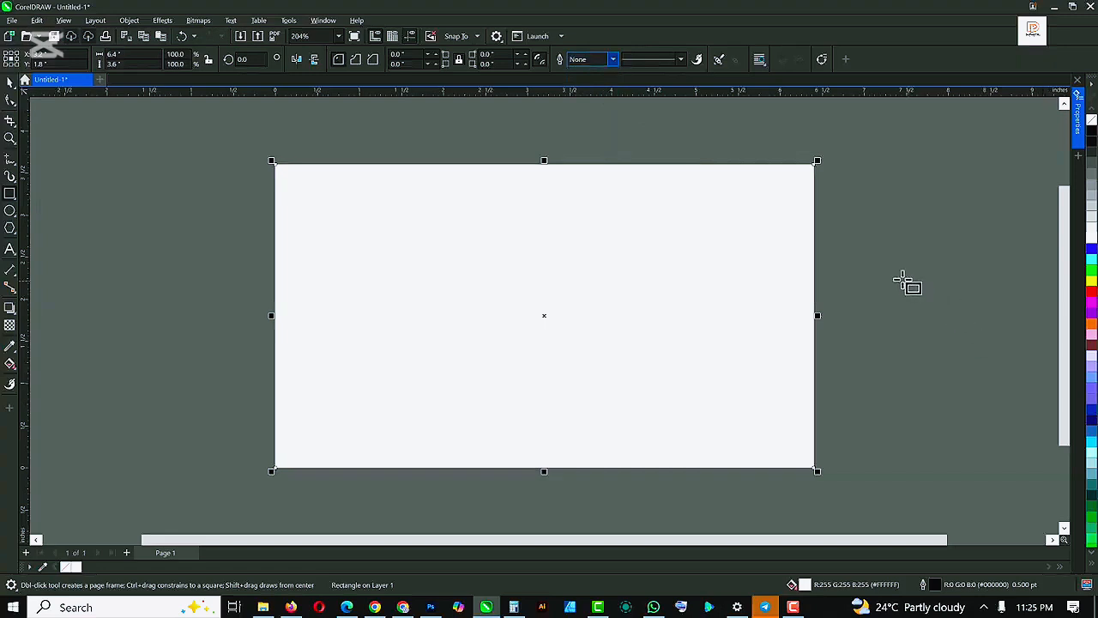
key(space)
click(261, 266)
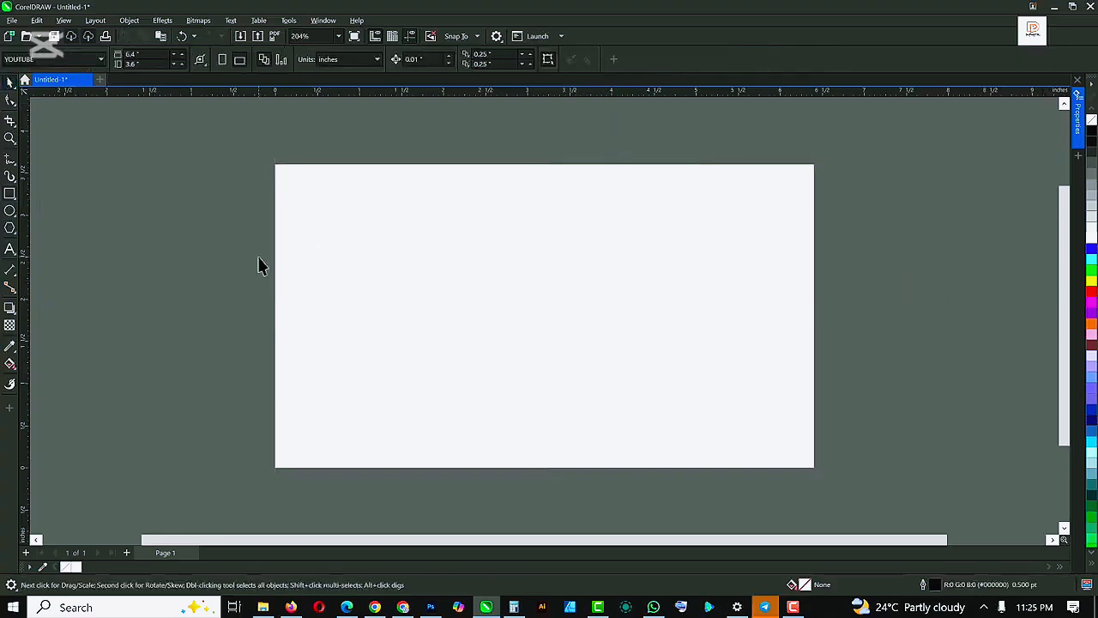
Step: Paste the copied "POP OUT EFFECT IN CORELDRAW" title and move it off the page, to the right of the artboard
key(ctrl+v)
drag(703, 326, 987, 307)
click(697, 298)
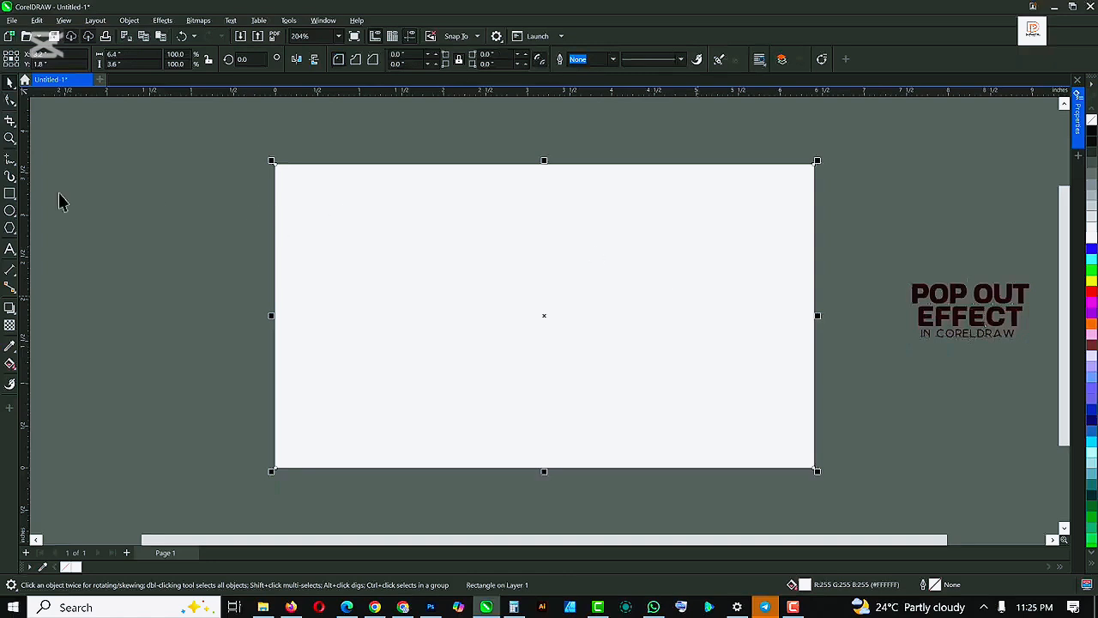
Step: Draw a horizontal rectangle about 2.27 by 0.63 inches near the middle of the page
mouse_move(475, 258)
mouse_down()
mouse_move(591, 303)
mouse_move(637, 305)
mouse_up()
scroll(581, 286, up, 2)
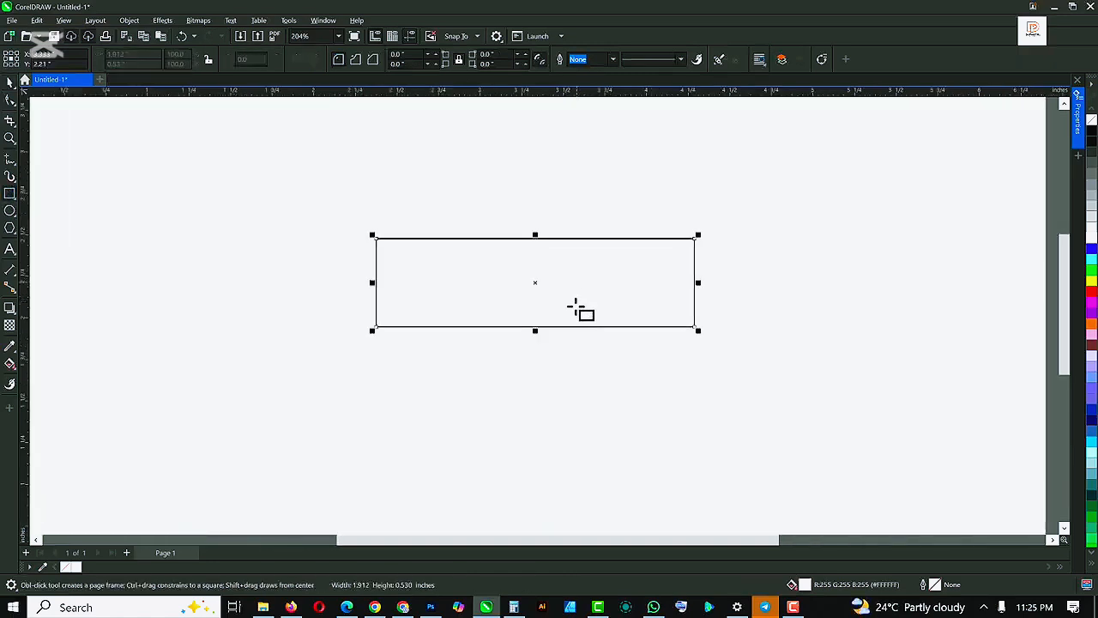
drag(695, 328, 755, 399)
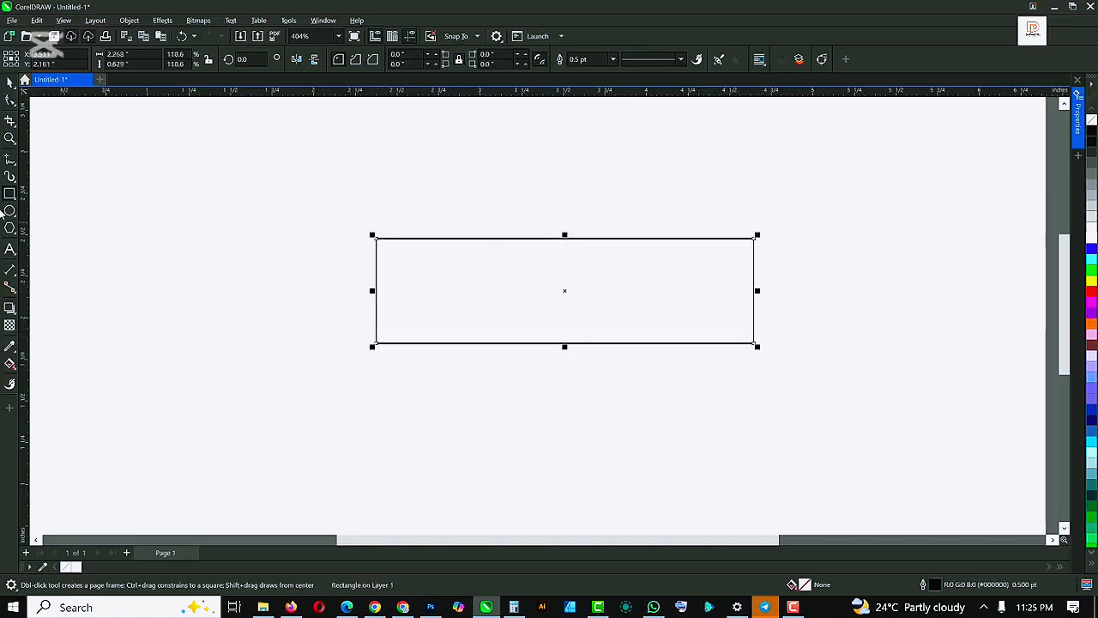
Step: Round the rectangle's corners fully into a pill shape, reposition it, and scale it to about 2.42 by 0.67 inches
click(12, 99)
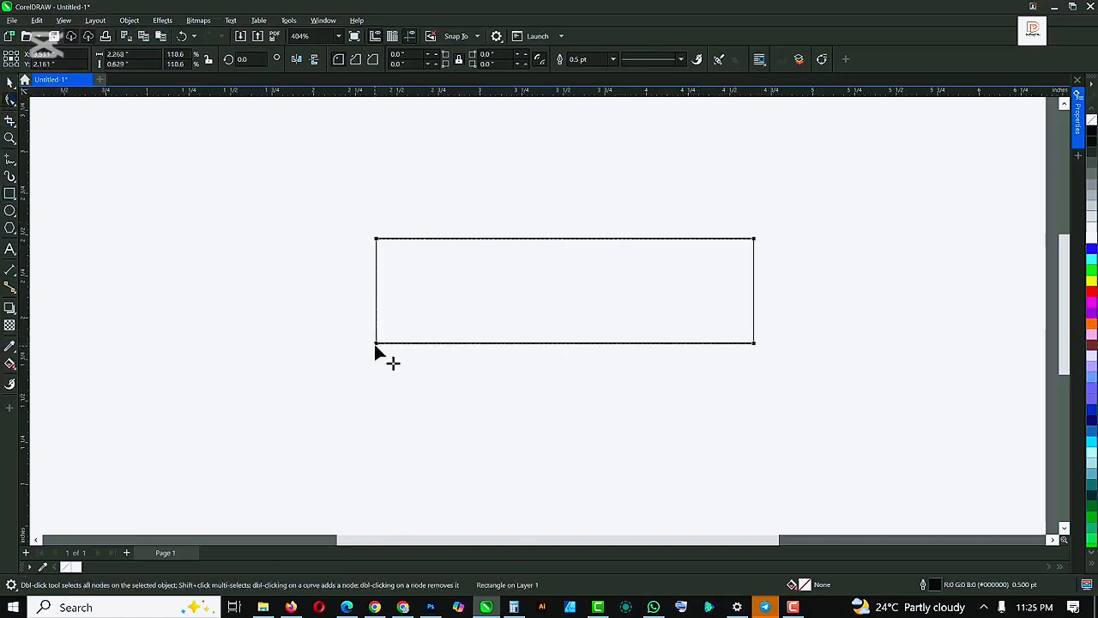
drag(387, 345, 562, 322)
key(space)
scroll(564, 282, down, 2)
drag(563, 282, 508, 267)
mouse_move(619, 303)
mouse_down()
mouse_move(655, 314)
mouse_move(621, 312)
mouse_move(634, 305)
mouse_up()
Step: Duplicate the pill shape directly below the original and scale the copy down to about 2.11 by 0.59 inches
drag(553, 262, 557, 335)
right_click(557, 334)
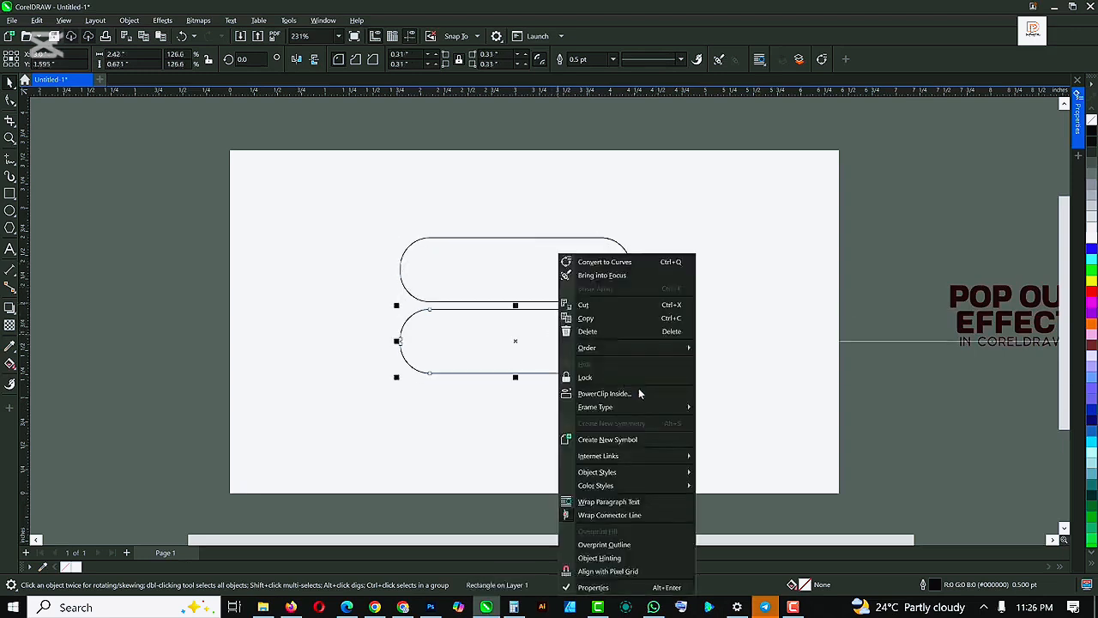
click(507, 345)
click(599, 349)
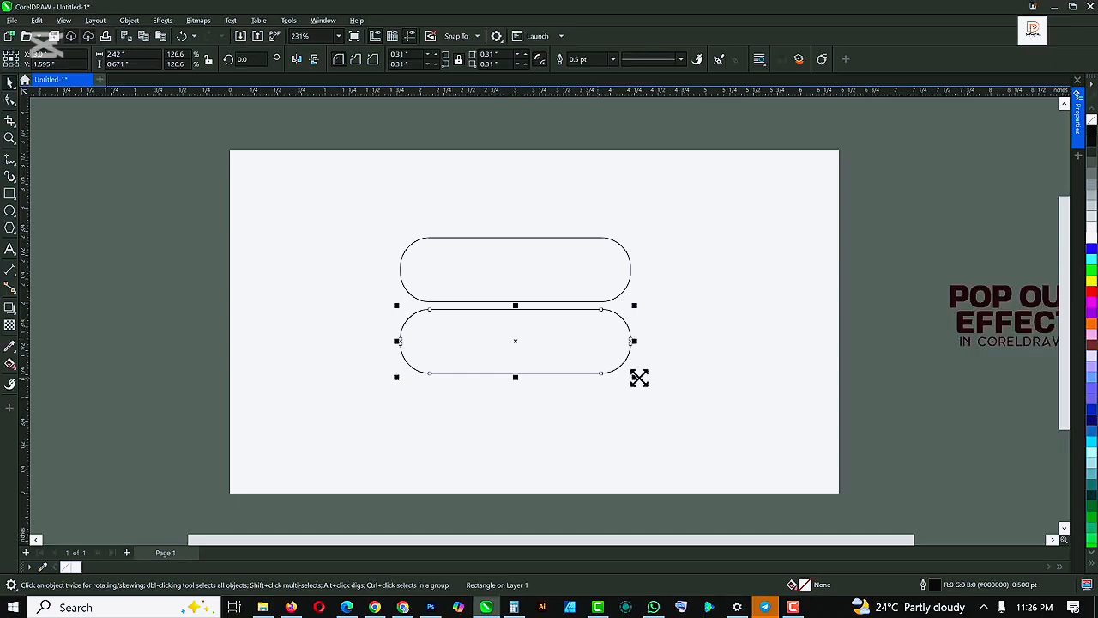
drag(639, 377, 625, 374)
Step: Duplicate the second pill directly below it and scale this third one down to about 1.91 by 0.53 inches
drag(529, 340, 530, 391)
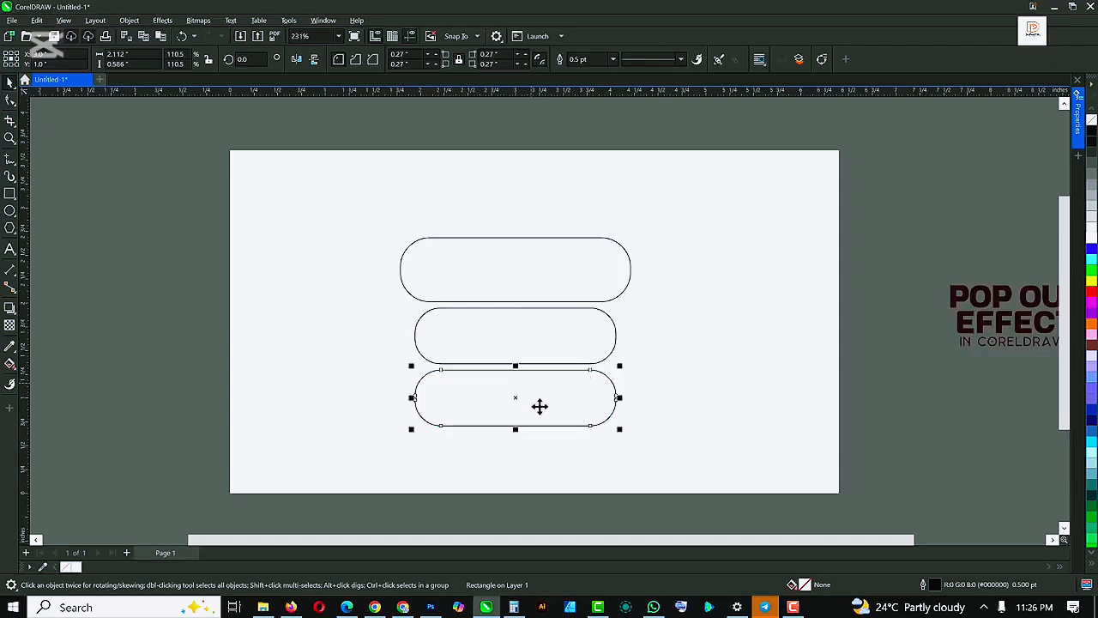
drag(622, 434, 610, 426)
scroll(531, 390, up, 2)
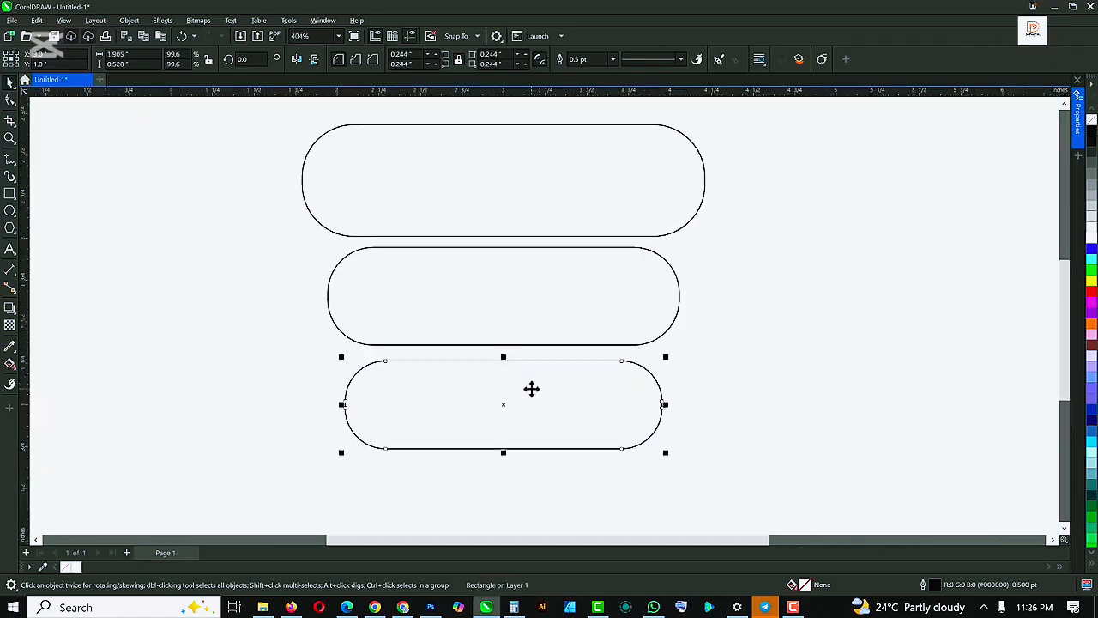
scroll(529, 388, down, 3)
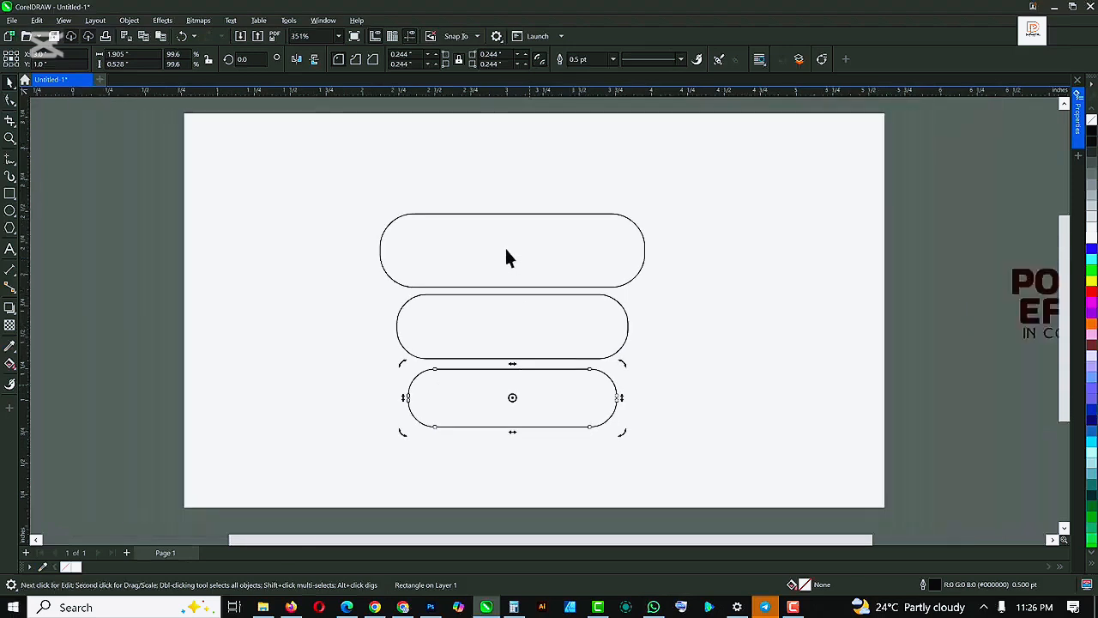
Step: Select all three pill shapes and group them
click(506, 256)
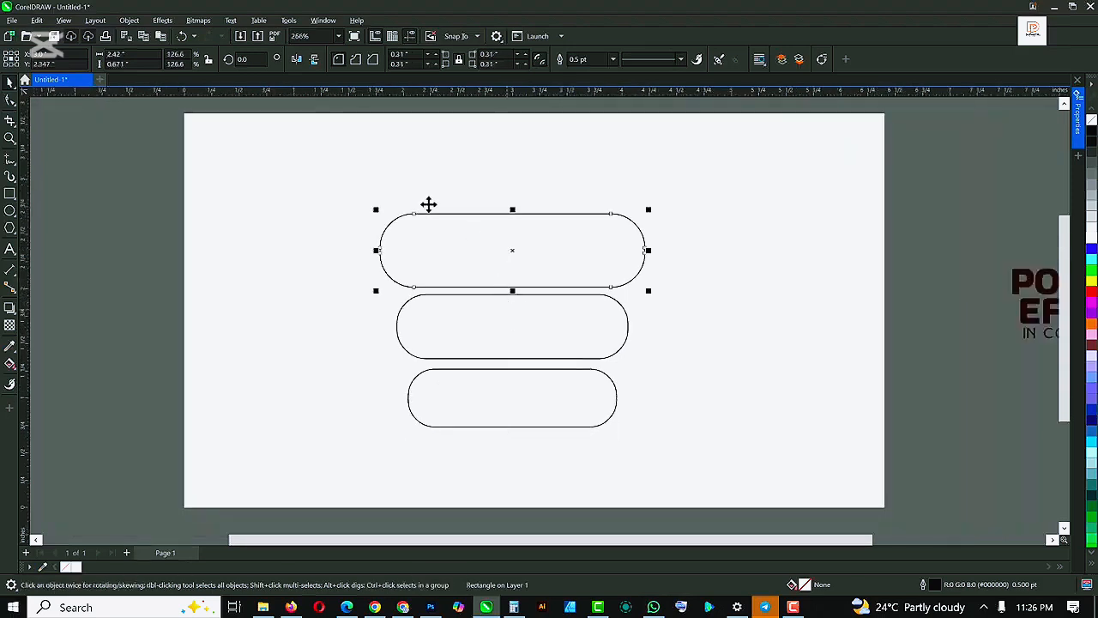
click(156, 199)
drag(728, 479, 732, 480)
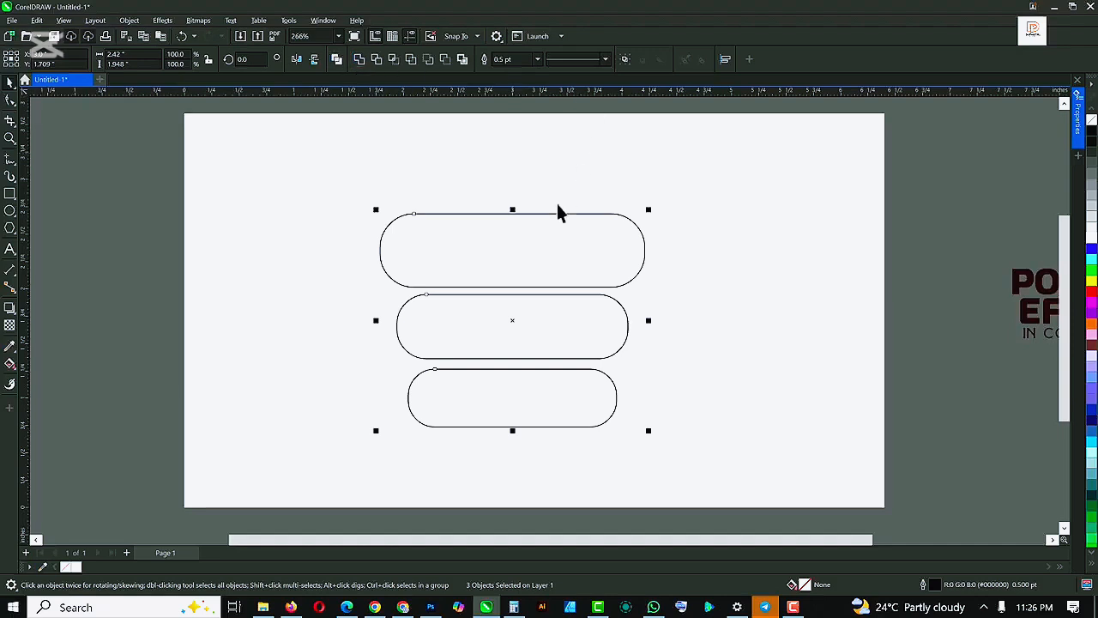
right_click(534, 248)
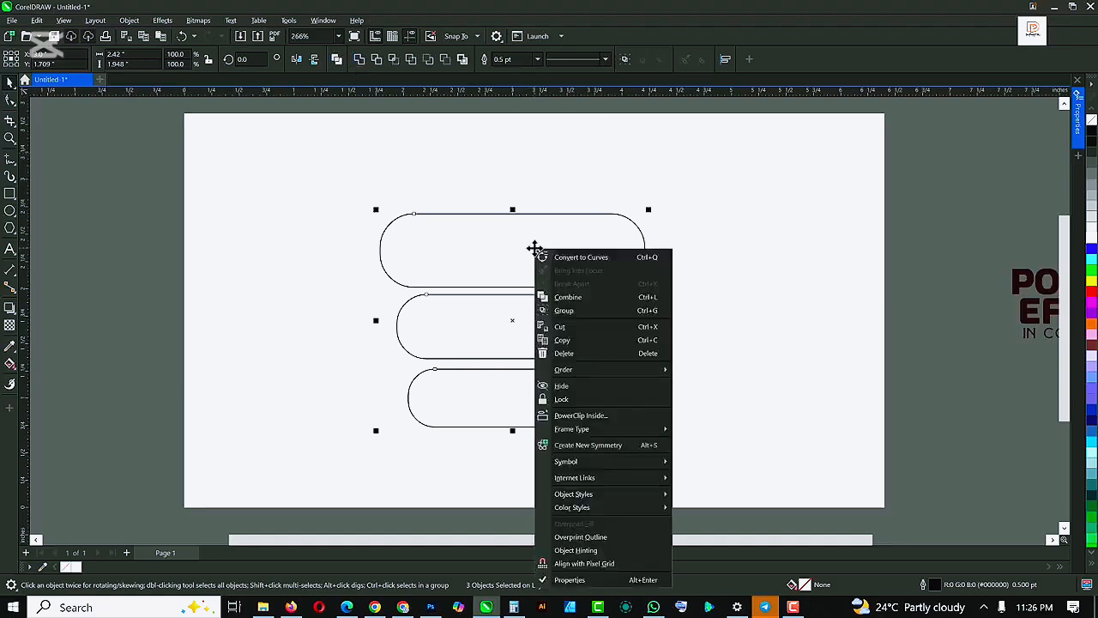
click(515, 245)
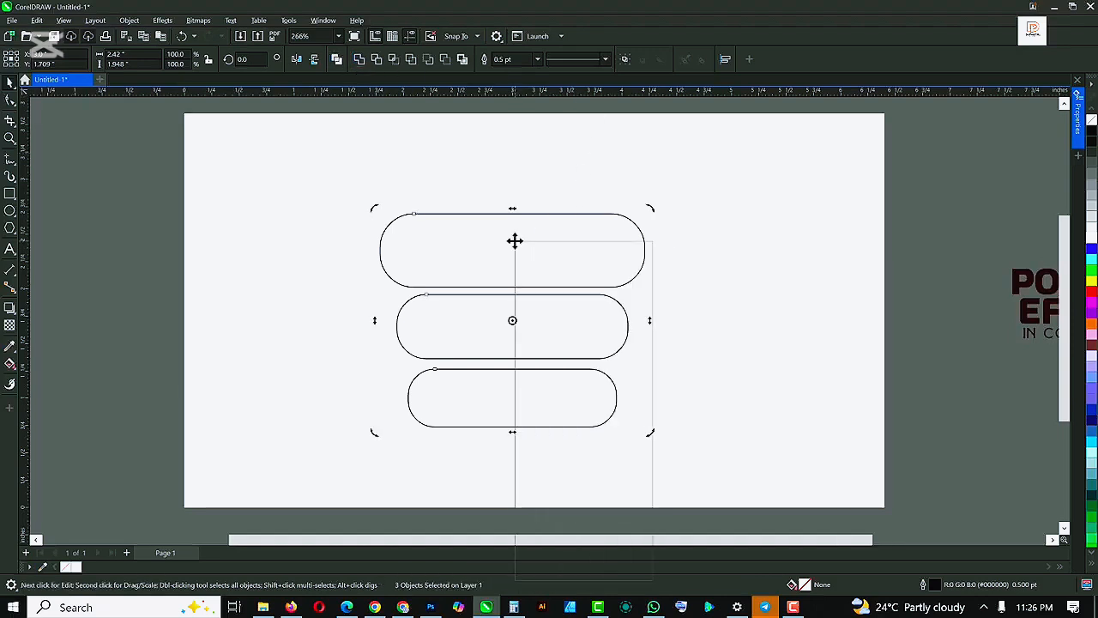
right_click(515, 240)
click(562, 304)
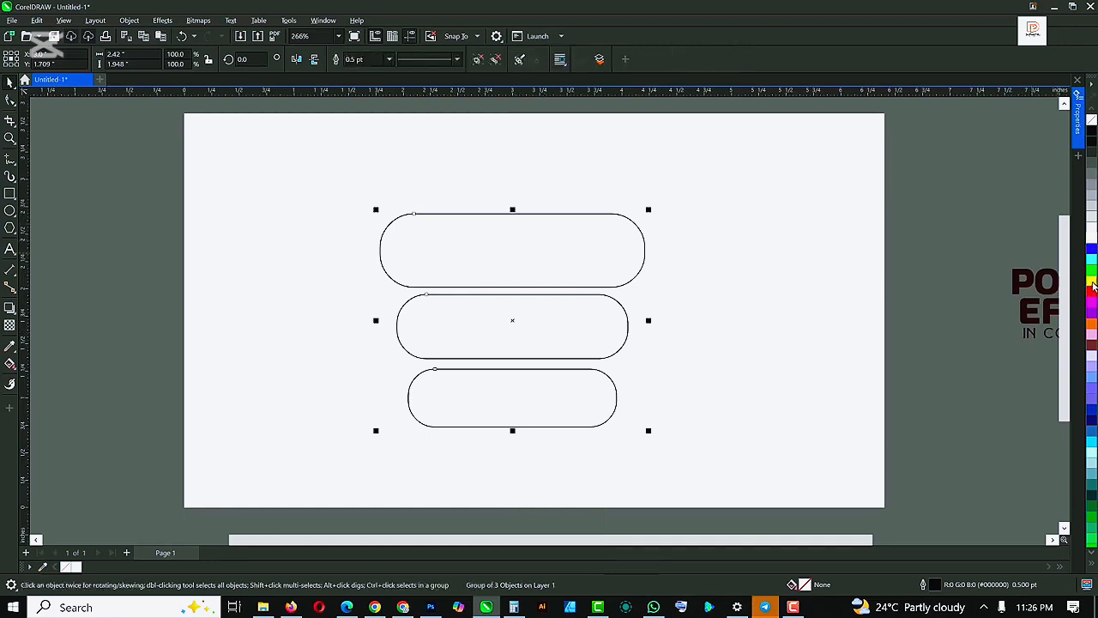
Step: Fill the grouped pill shapes with yellow
click(1081, 284)
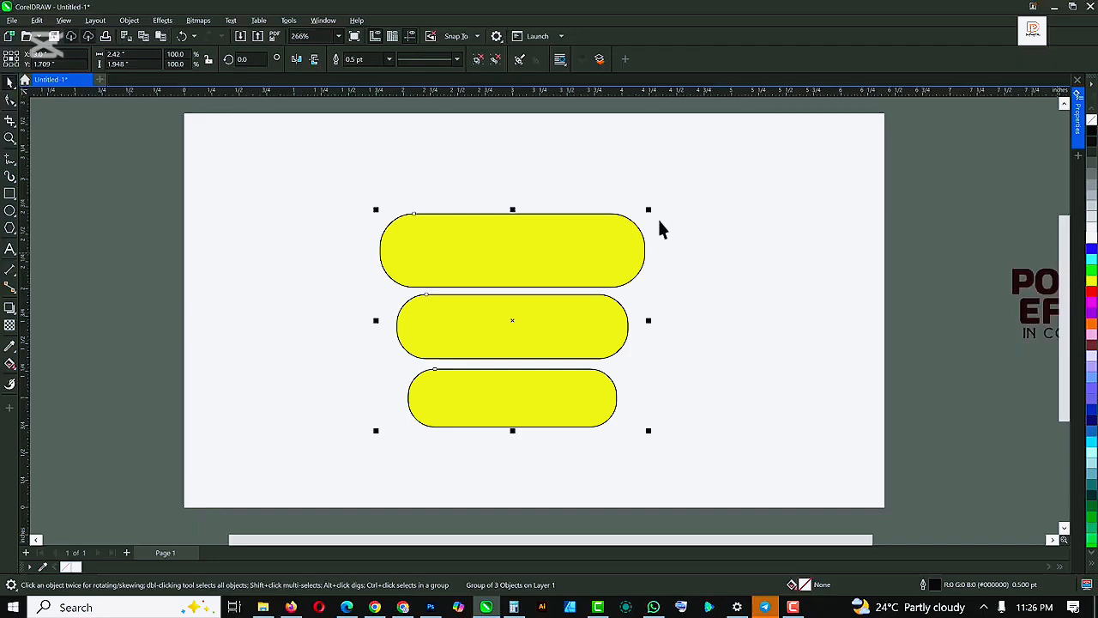
click(980, 184)
click(508, 250)
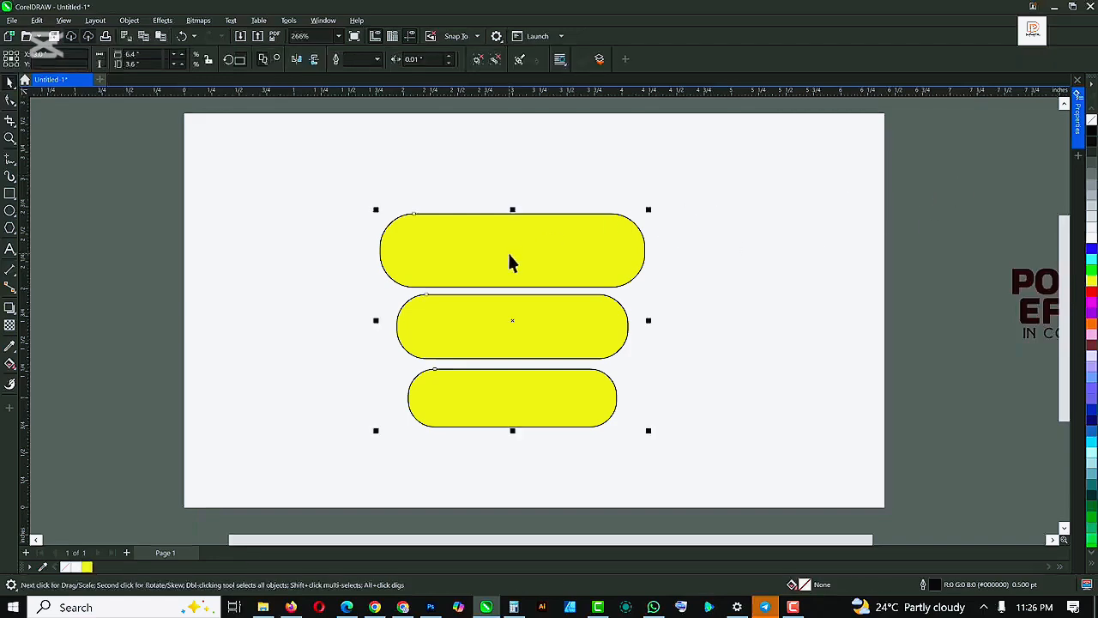
Step: Bring the image of the pink-haired woman from the MODELS folder into the CorelDRAW document
click(262, 606)
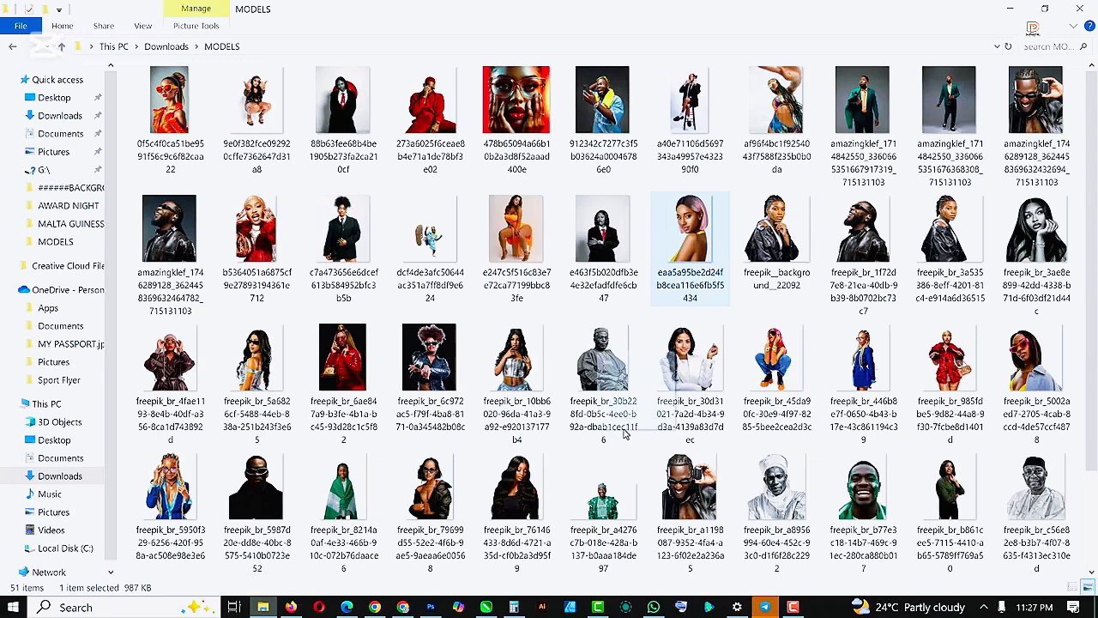
scroll(506, 523, down, 1)
click(487, 606)
drag(491, 607, 120, 214)
scroll(613, 318, down, 4)
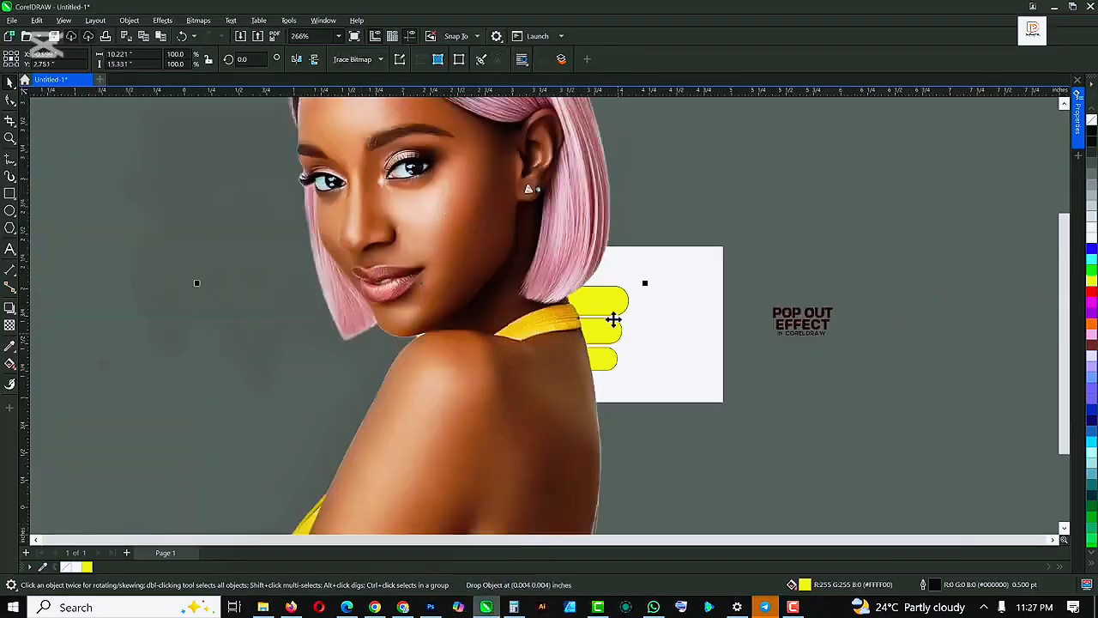
scroll(562, 279, down, 5)
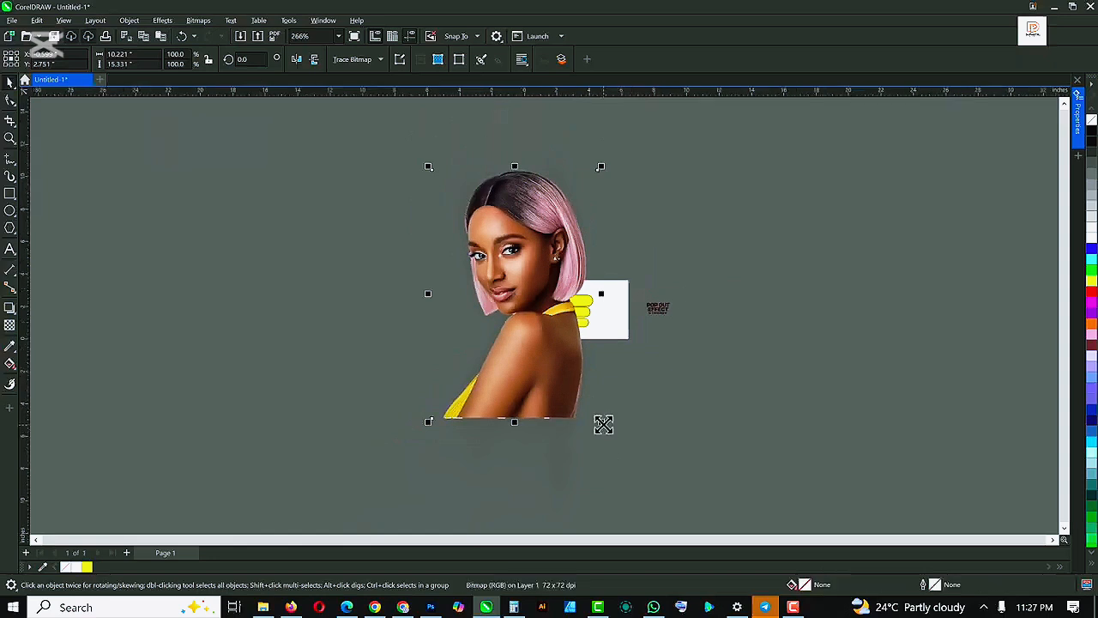
Step: Scale the woman's image down to about 2.4 by 3.6 inches and place it over the yellow pill shapes
drag(595, 417, 549, 311)
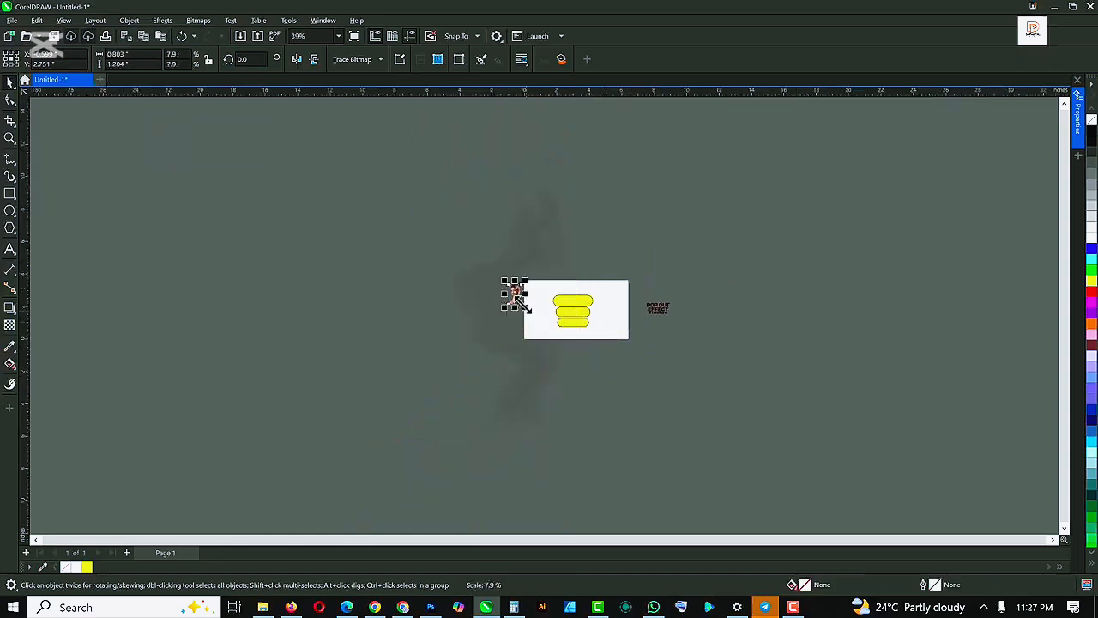
scroll(523, 312, up, 3)
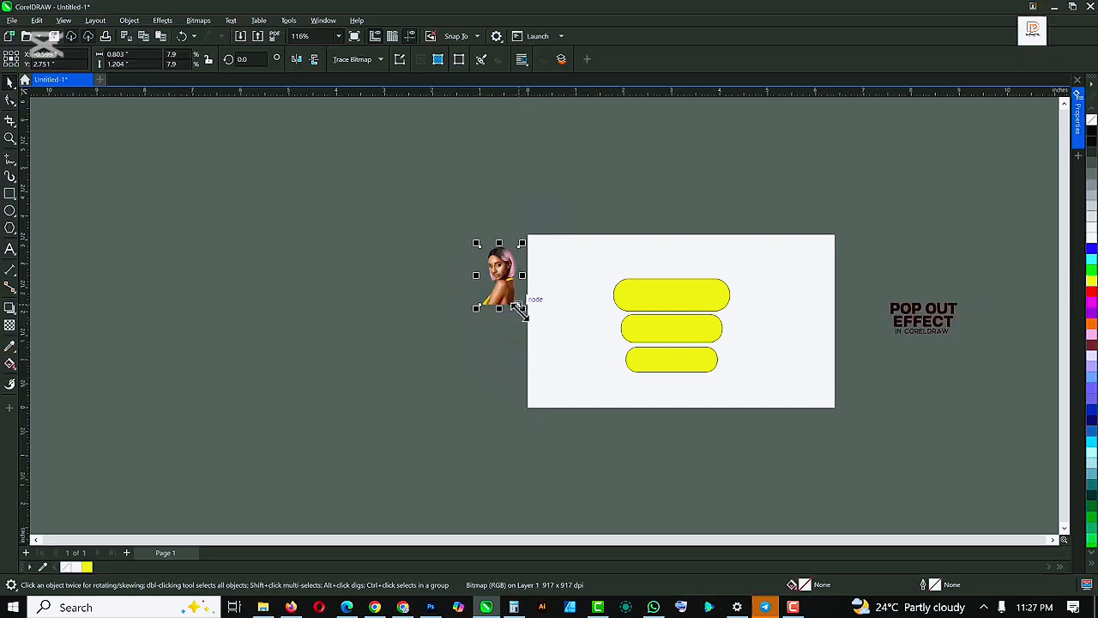
drag(520, 310, 601, 419)
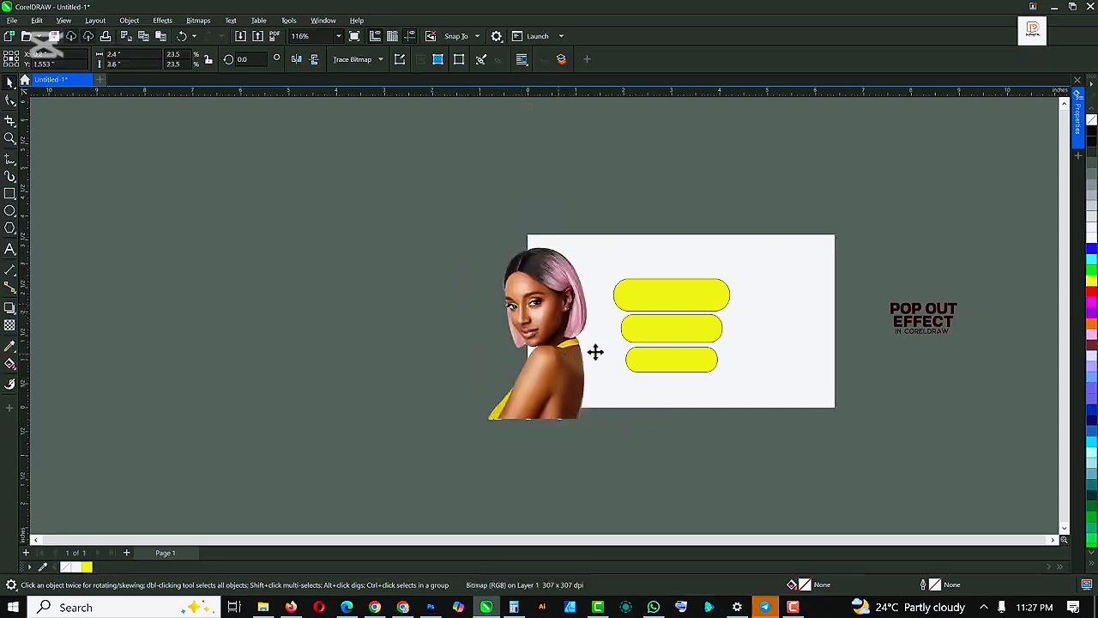
drag(595, 351, 687, 333)
scroll(693, 237, up, 2)
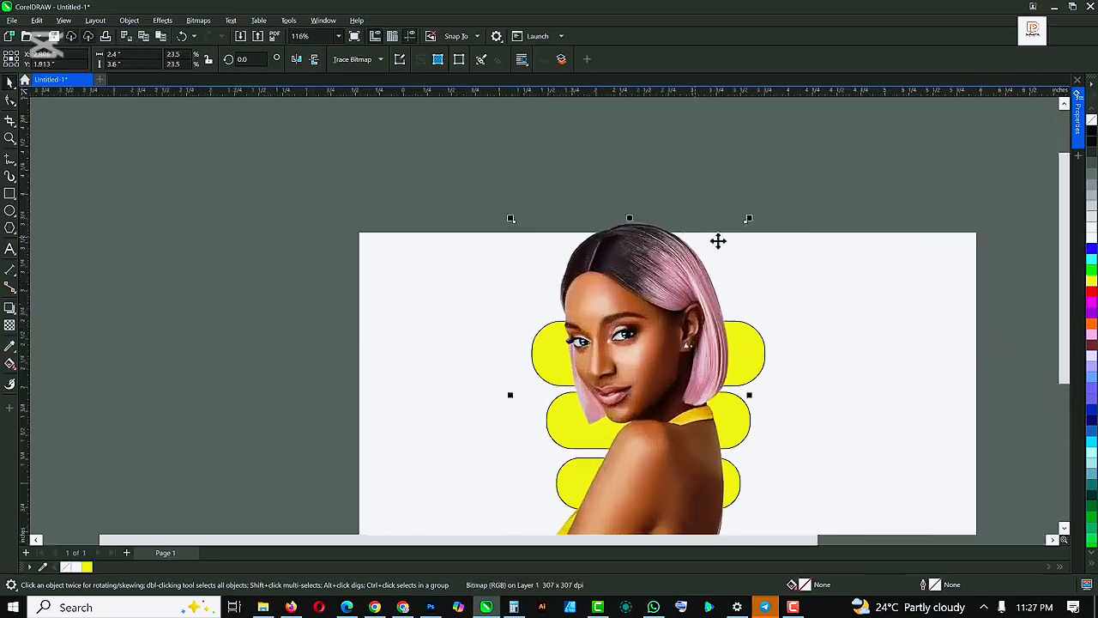
Step: Reduce the woman's image to about 1.73 by 2.6 inches so it suits the stack of pills
drag(750, 219, 722, 258)
scroll(722, 273, down, 3)
scroll(694, 315, up, 2)
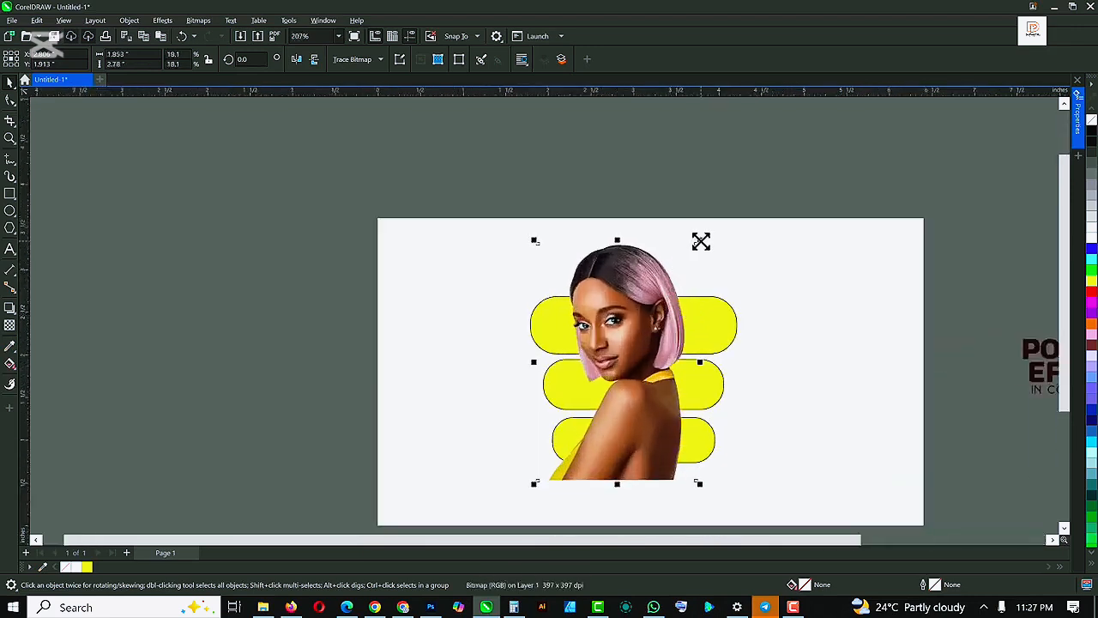
drag(701, 241, 694, 248)
Step: Move the woman's image clear of the pills to the left and PowerClip it inside the yellow pill group
drag(642, 336, 386, 333)
scroll(660, 318, up, 1)
right_click(377, 313)
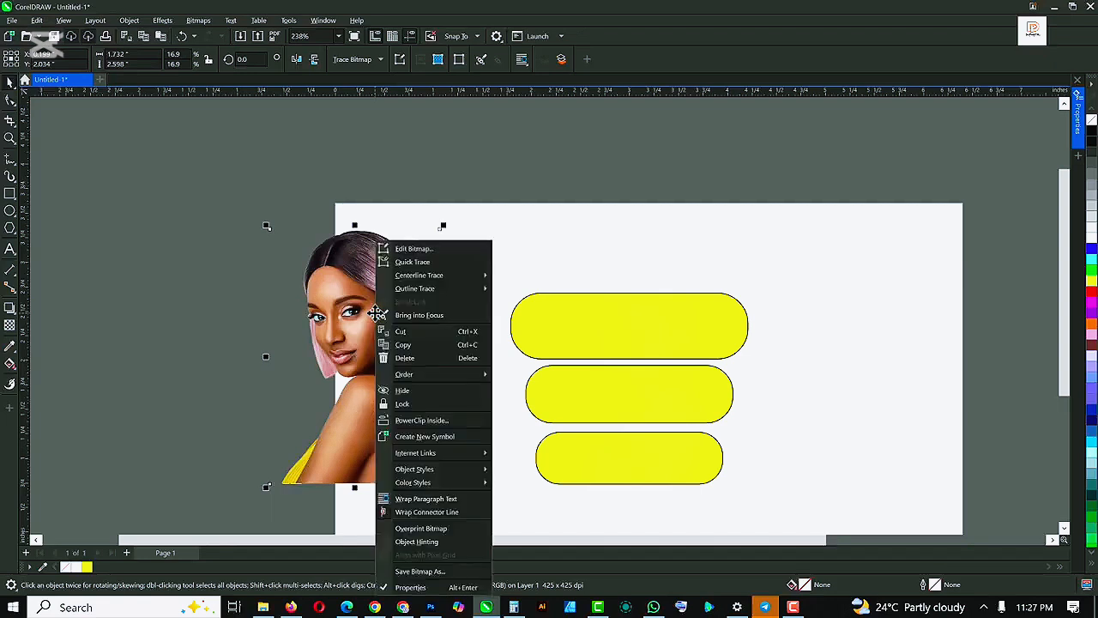
click(342, 305)
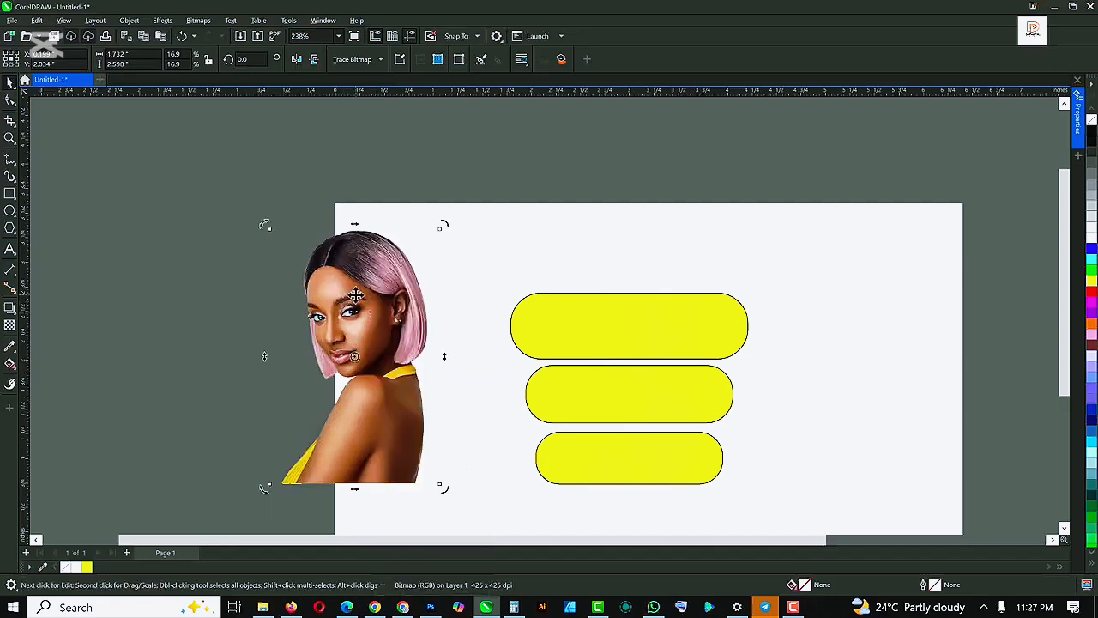
right_click(355, 294)
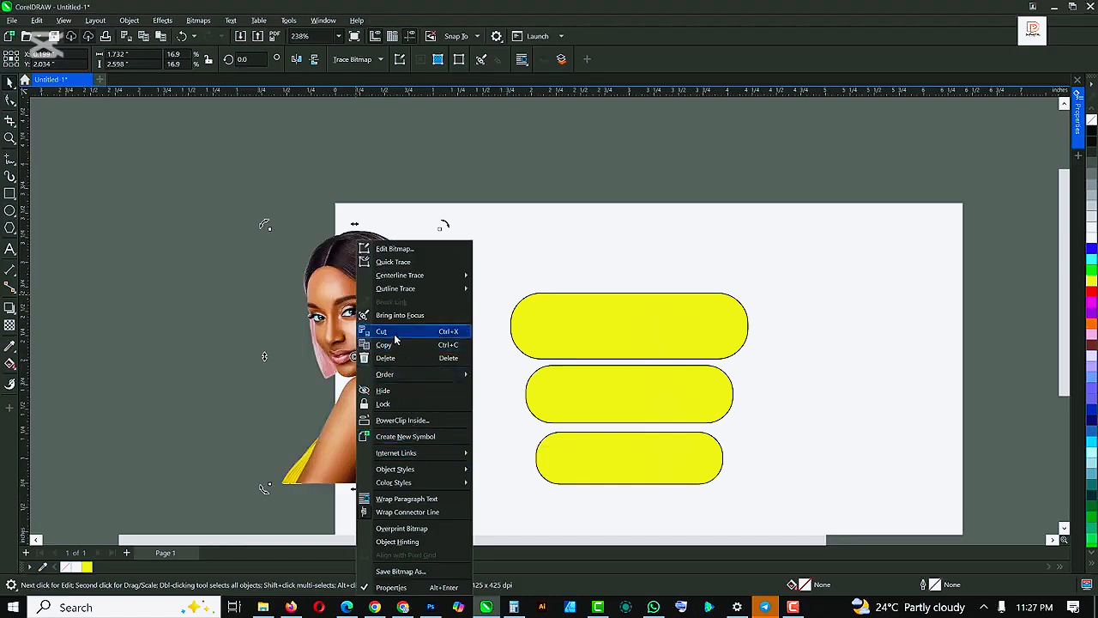
click(323, 266)
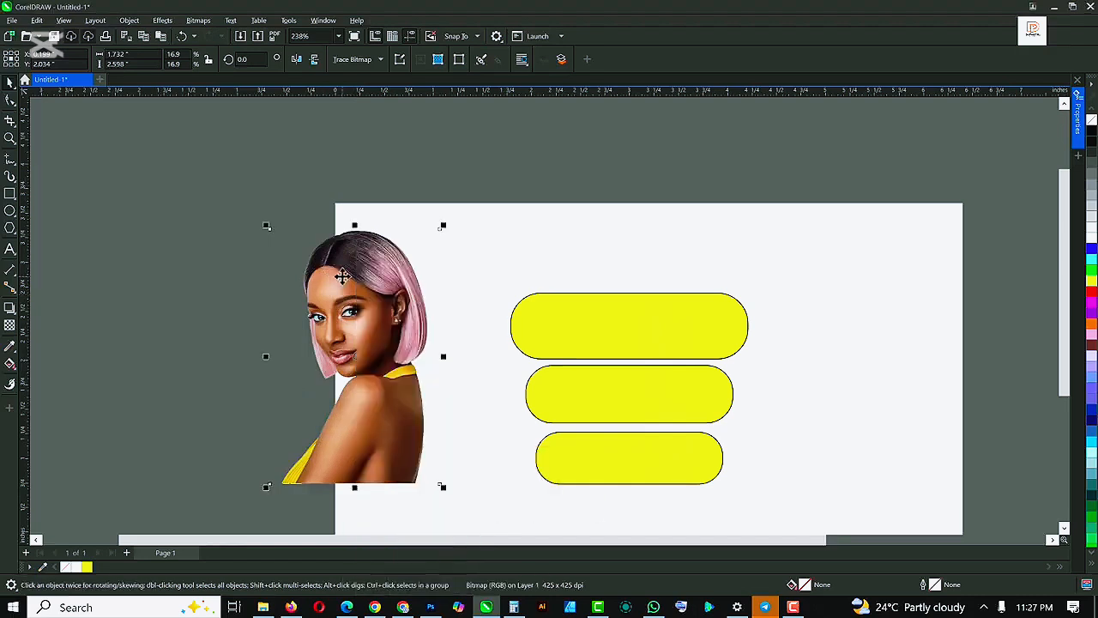
right_click(343, 275)
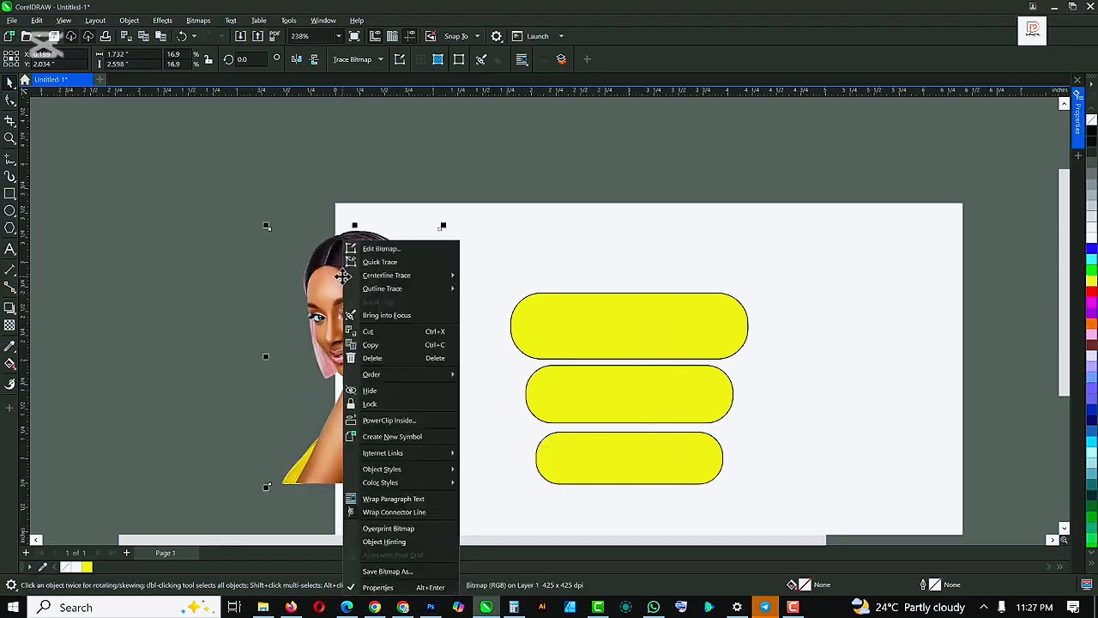
click(422, 420)
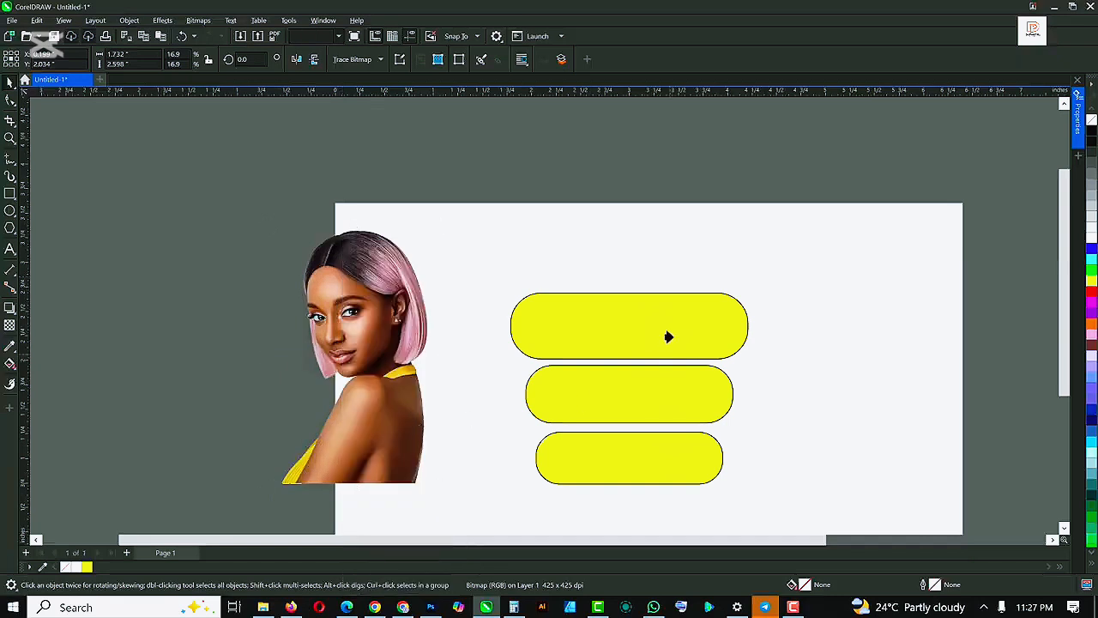
click(667, 337)
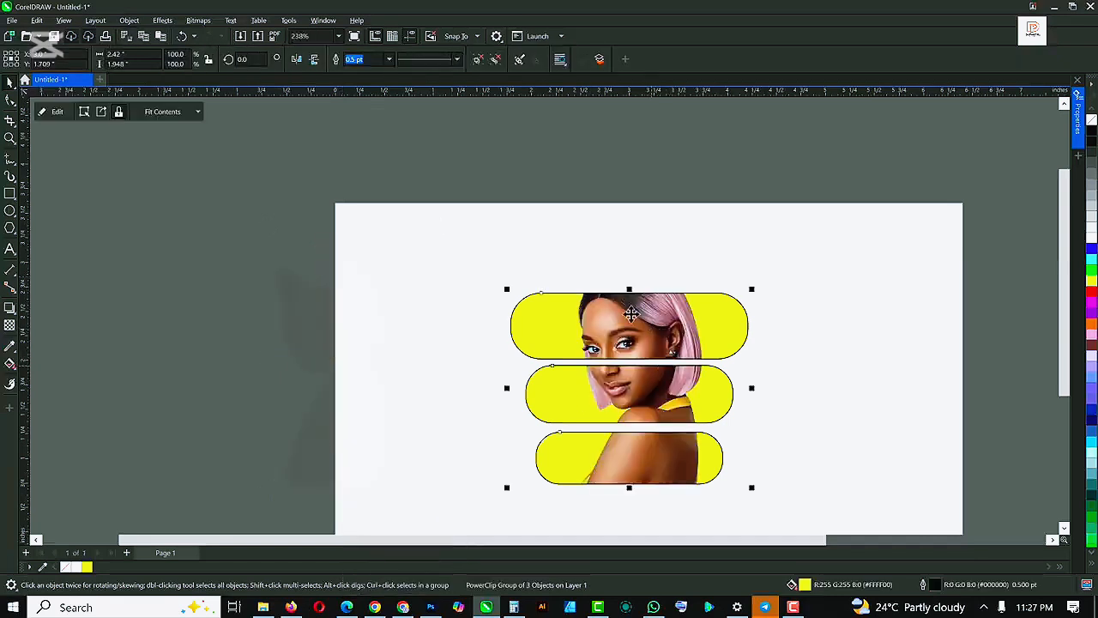
Step: Open the PowerClip contents for editing and shift the woman's image slightly up and to the left within the pills
click(57, 112)
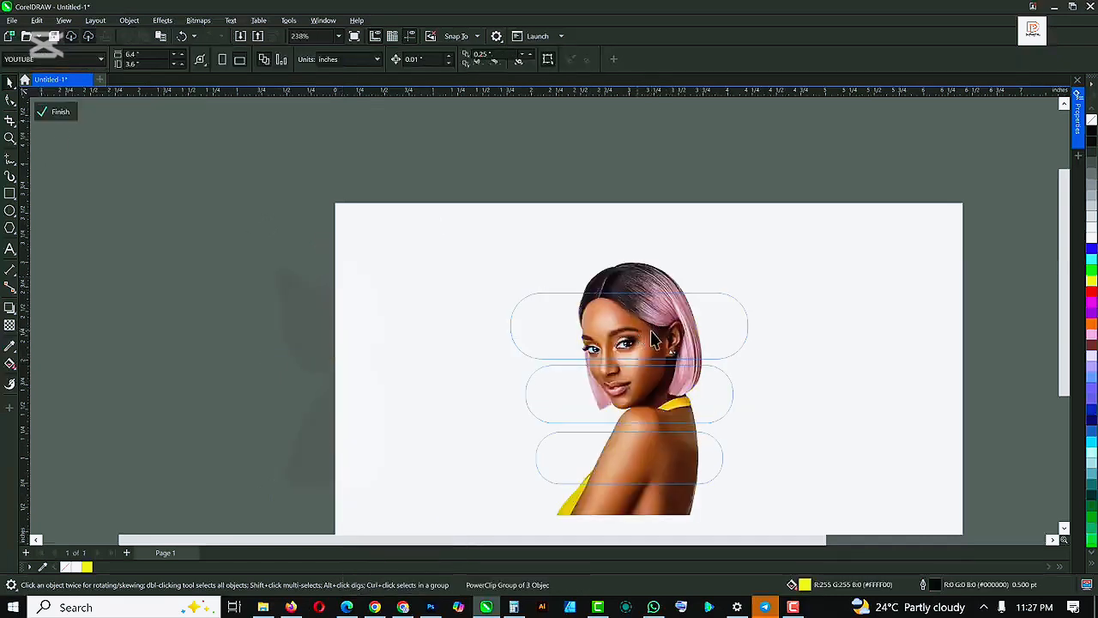
click(643, 326)
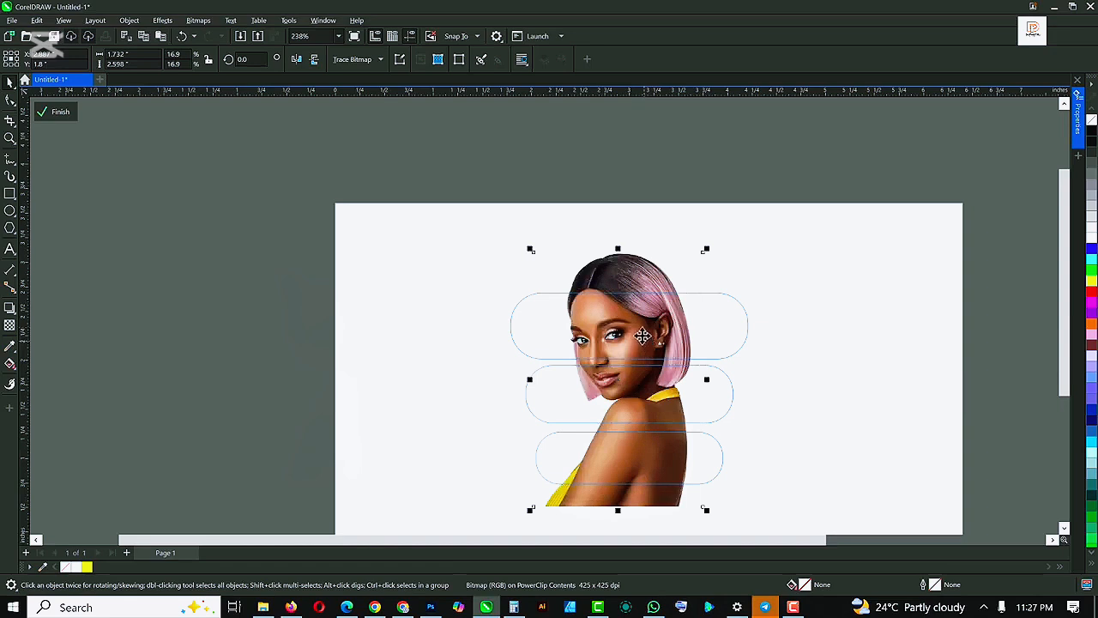
drag(643, 336, 645, 344)
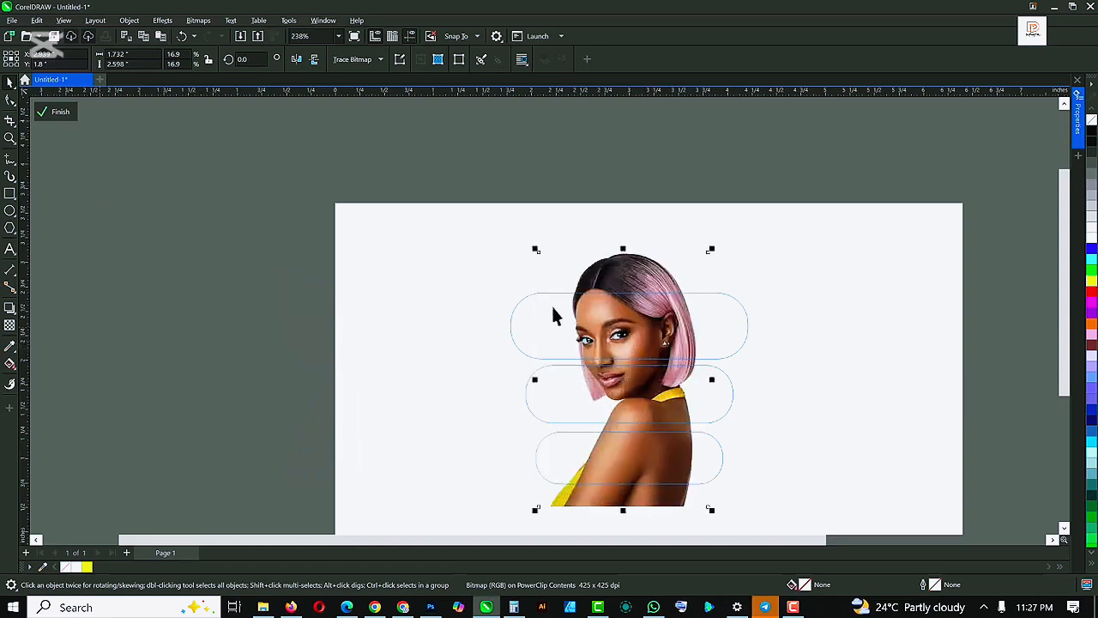
Step: Copy the woman's image from inside the PowerClip, finish editing, and paste the copy in place over the pills
right_click(630, 321)
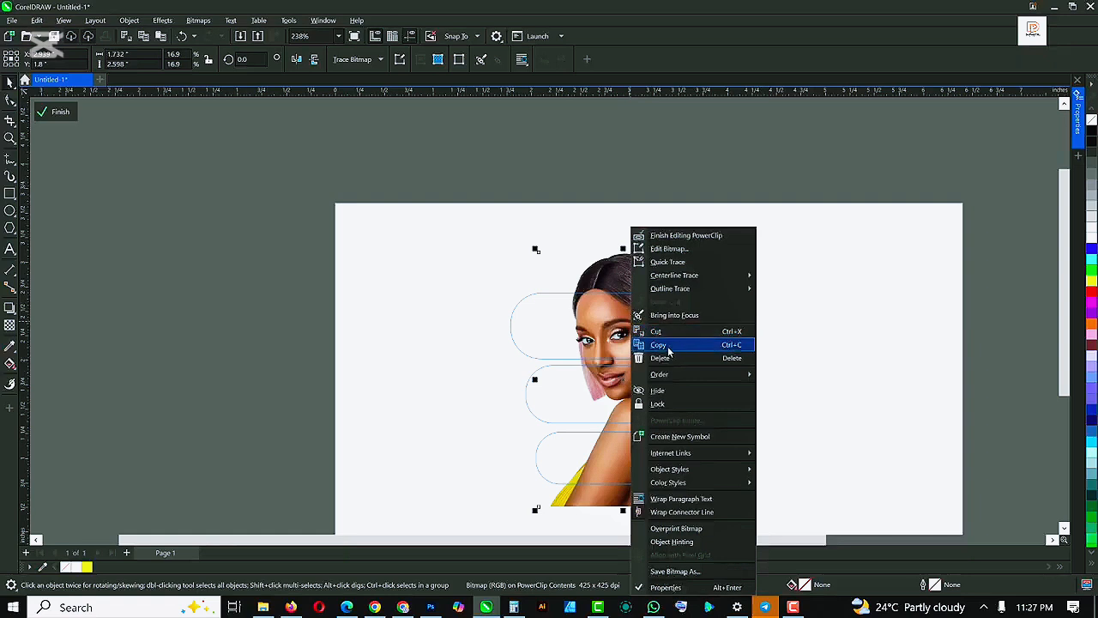
click(641, 345)
click(58, 114)
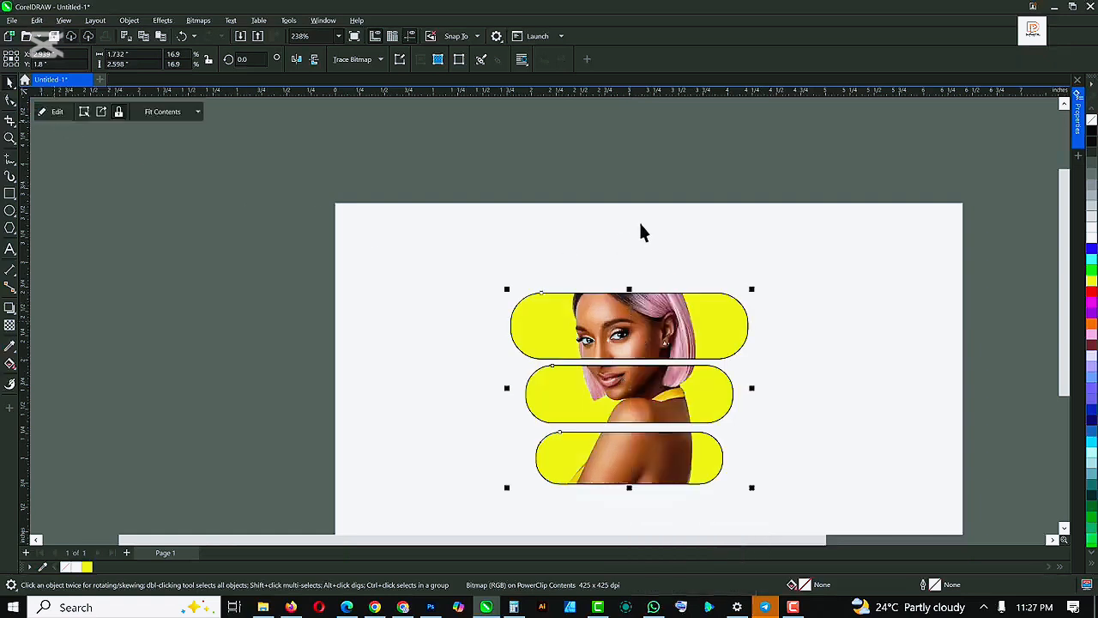
click(662, 192)
click(636, 335)
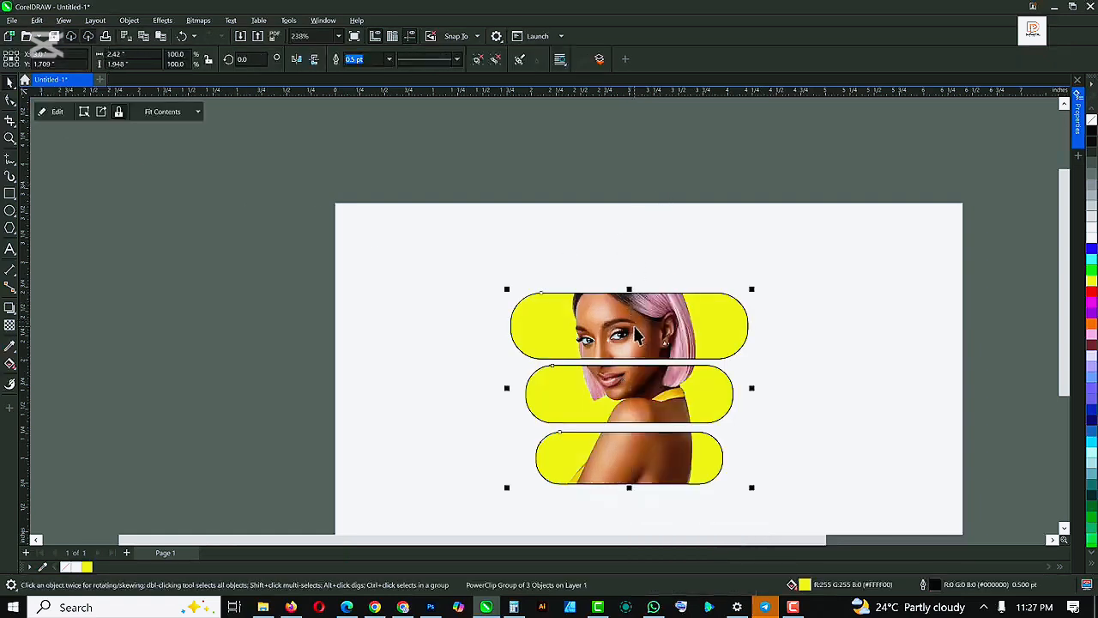
key(ctrl+v)
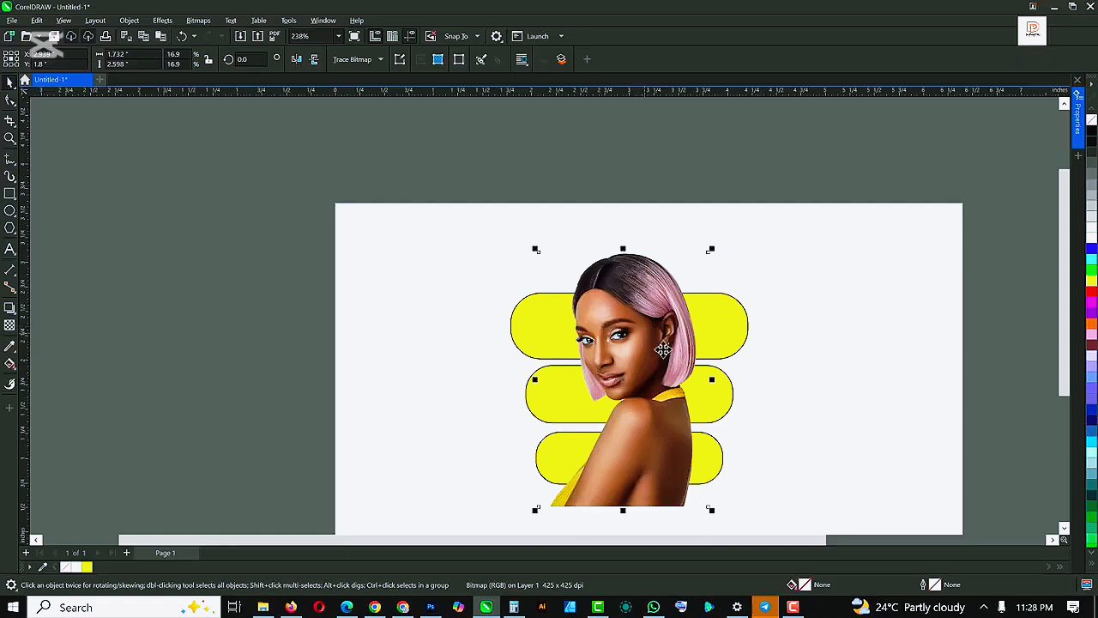
Step: Crop the pasted copy by raising its two lower nodes to the bottom edge of the top pill
key(F10)
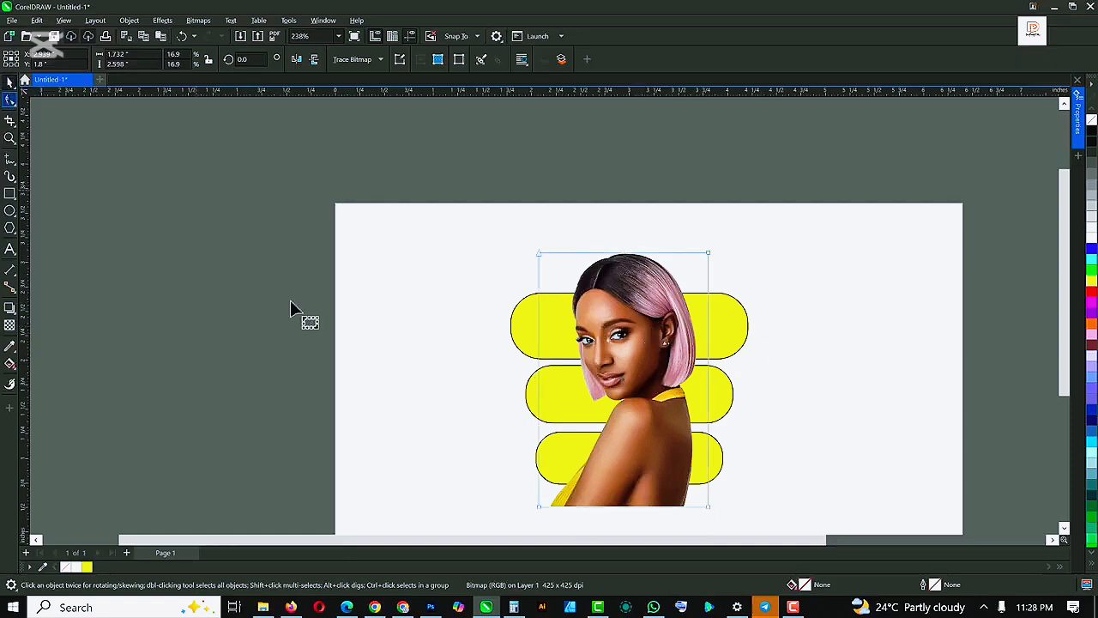
drag(493, 457, 700, 361)
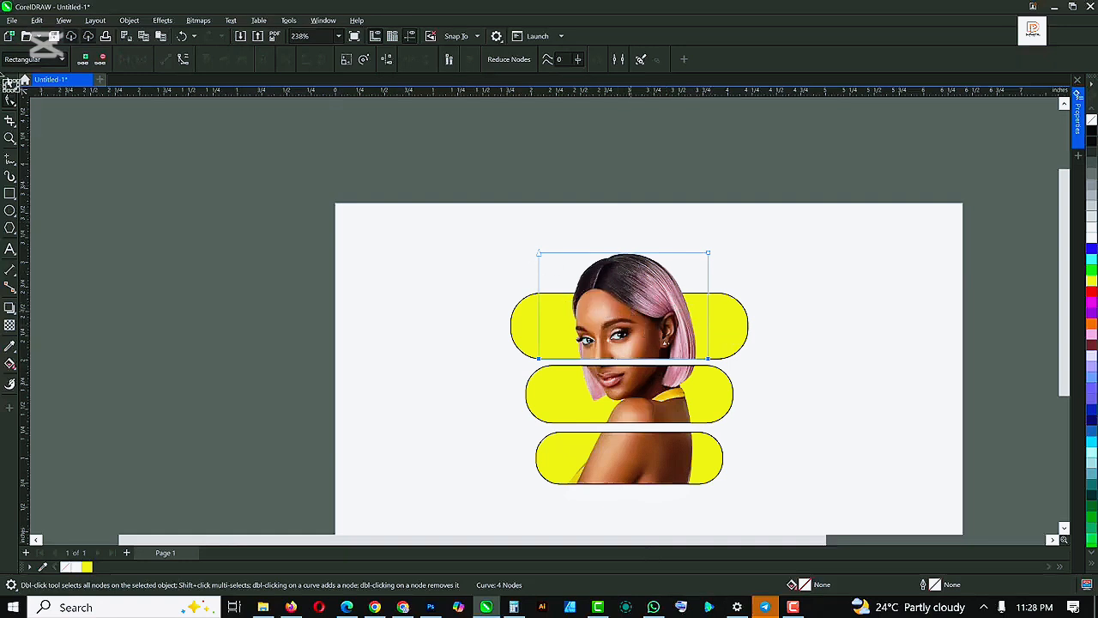
click(9, 83)
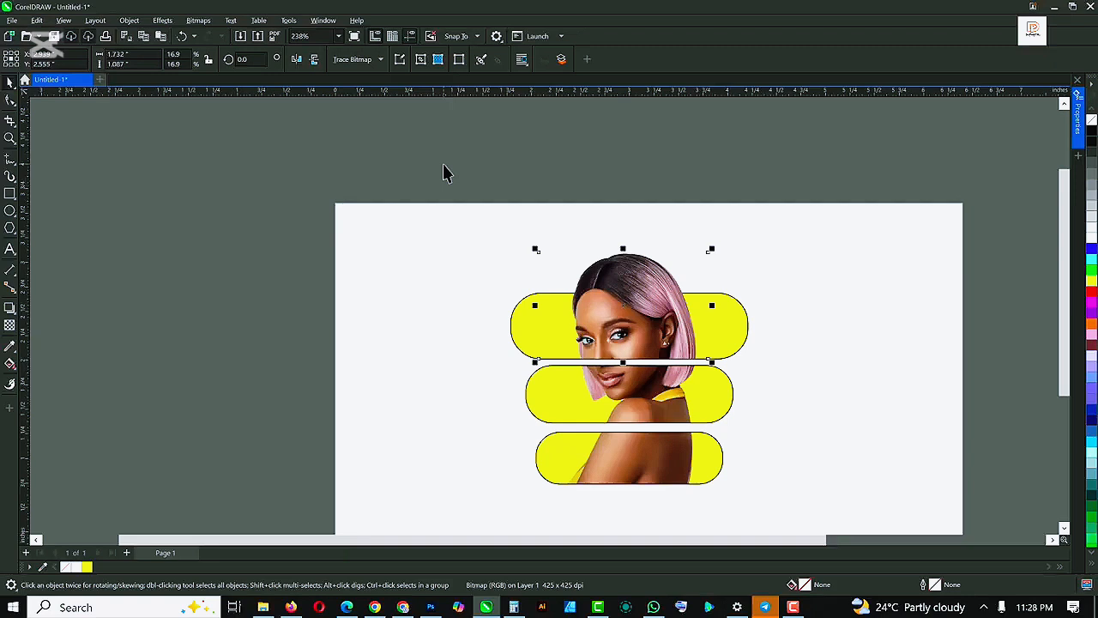
Step: Set the pill group's outline to None and ungroup it into separate pills
click(547, 464)
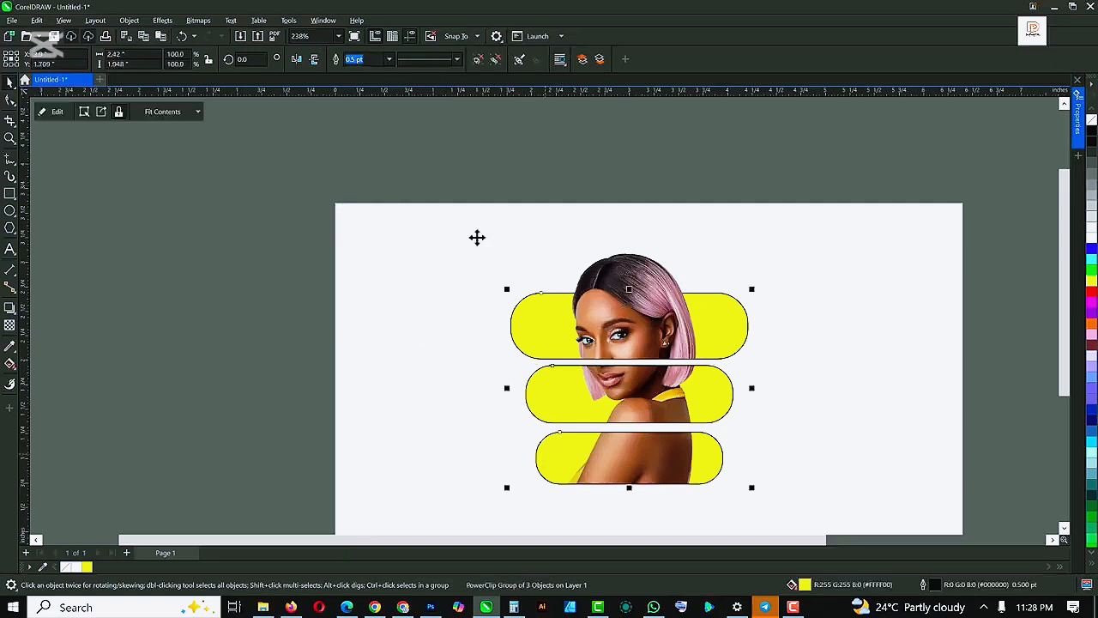
click(388, 59)
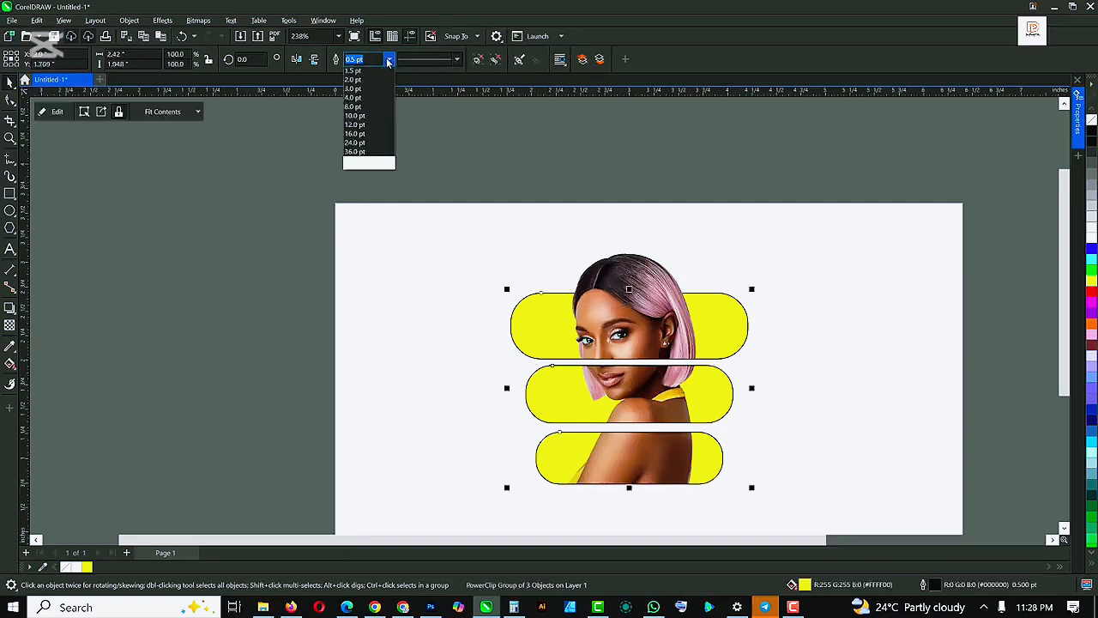
click(369, 71)
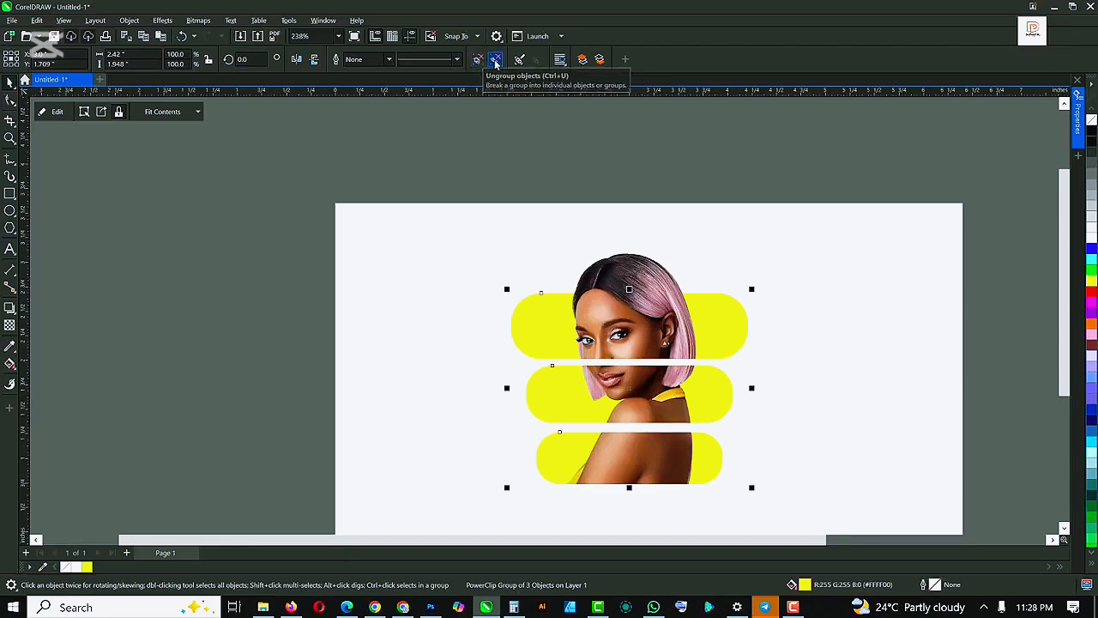
click(495, 62)
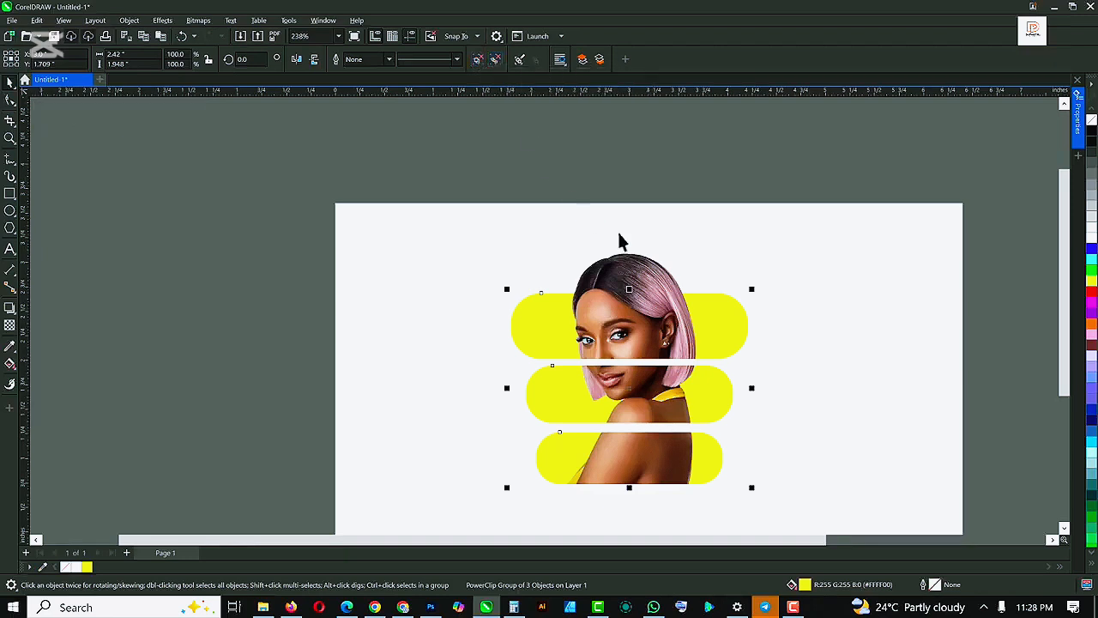
click(763, 164)
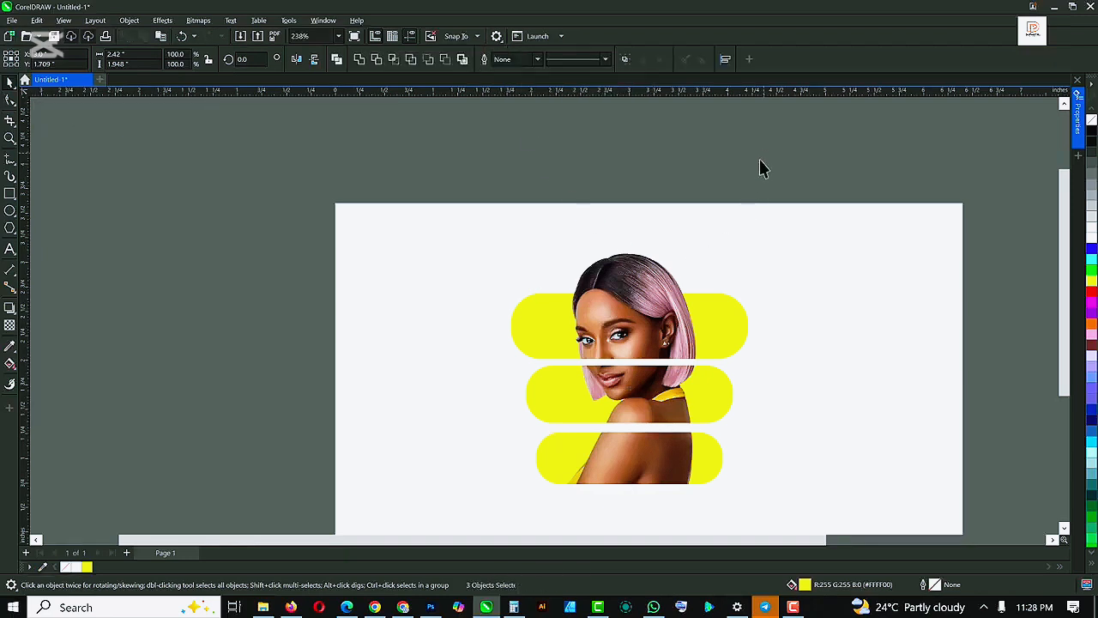
Step: Sample the golden yellow of the woman's strap and fill all three pills with it
click(715, 312)
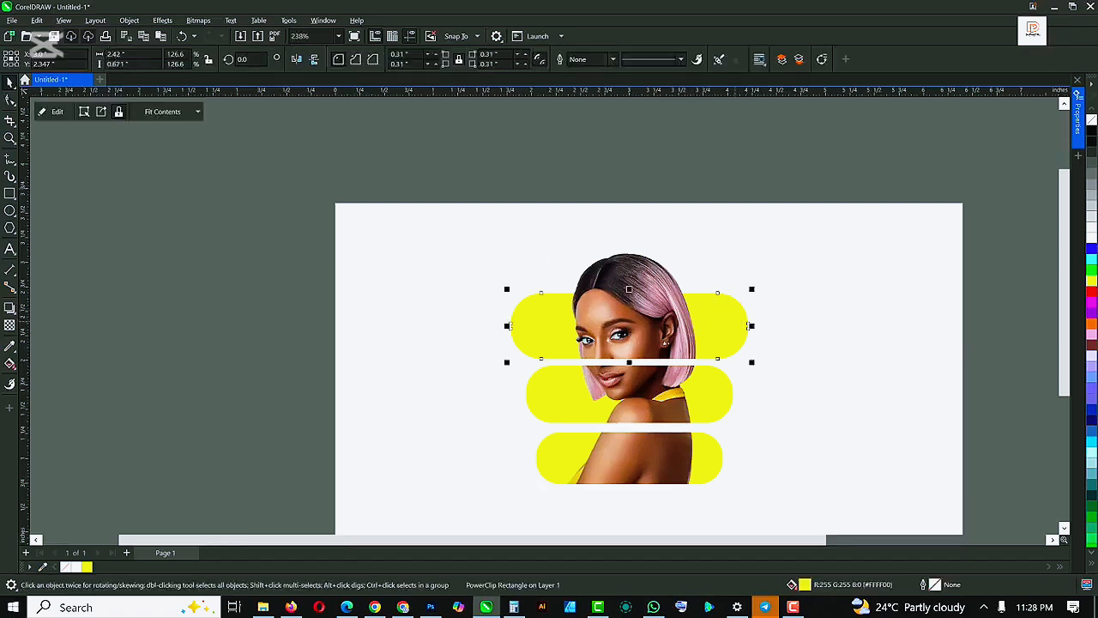
click(9, 346)
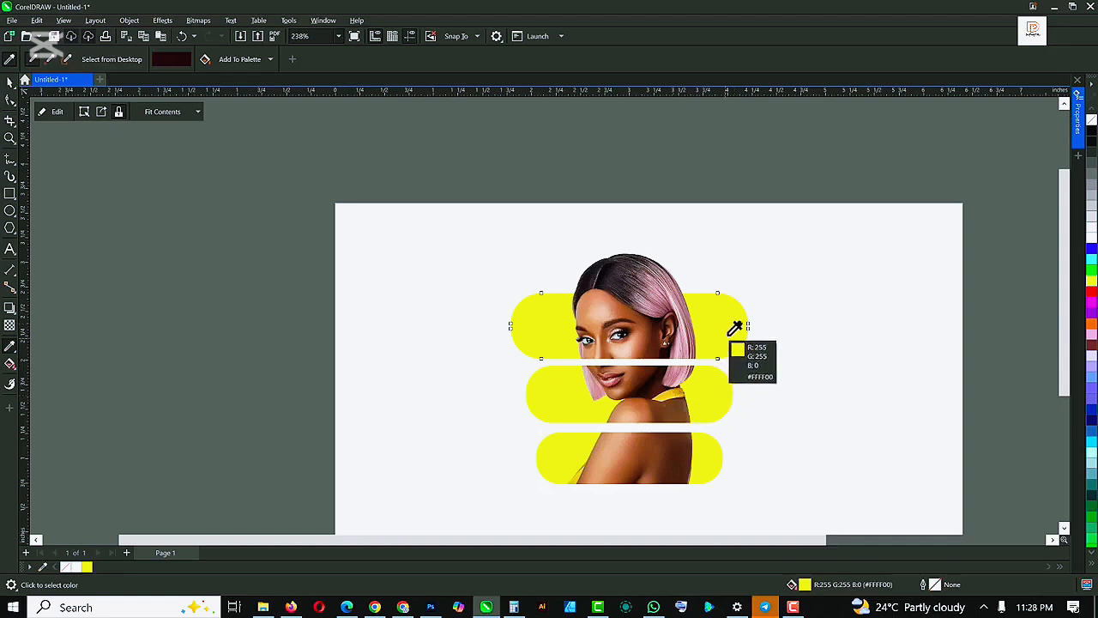
click(673, 388)
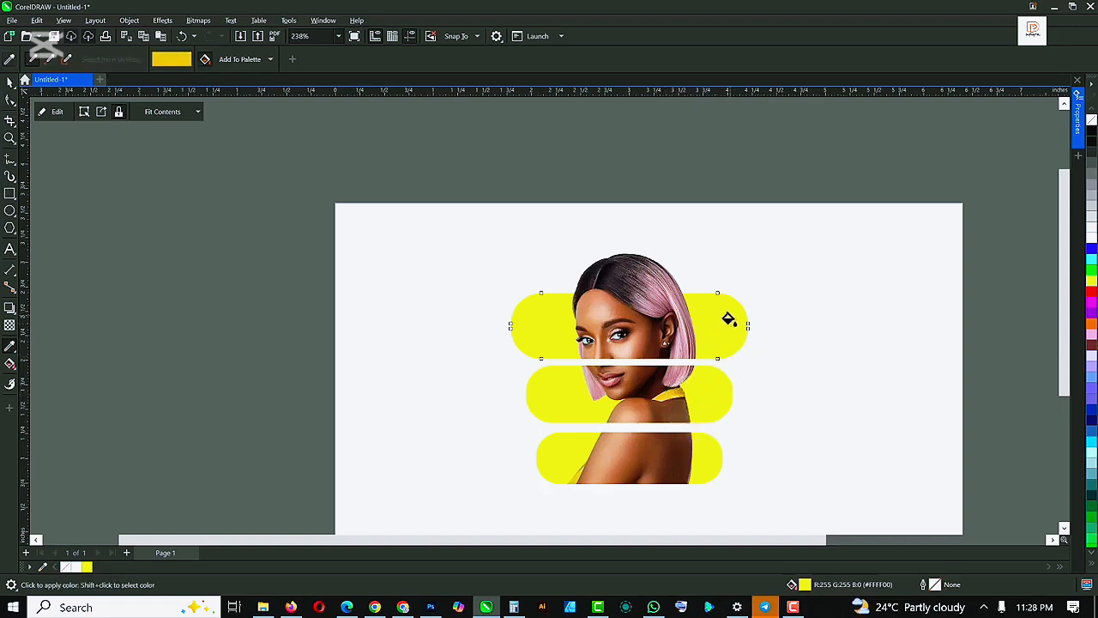
click(726, 322)
click(719, 393)
click(709, 465)
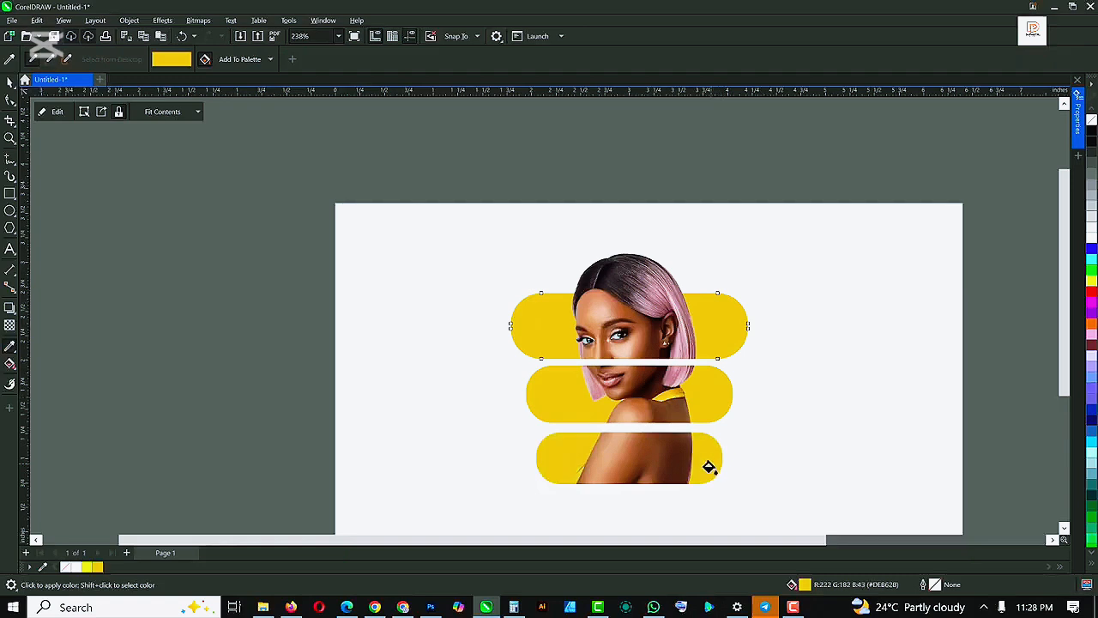
Step: Select all three pills and tint their golden fill slightly with the palette's Yellow
key(space)
click(716, 380)
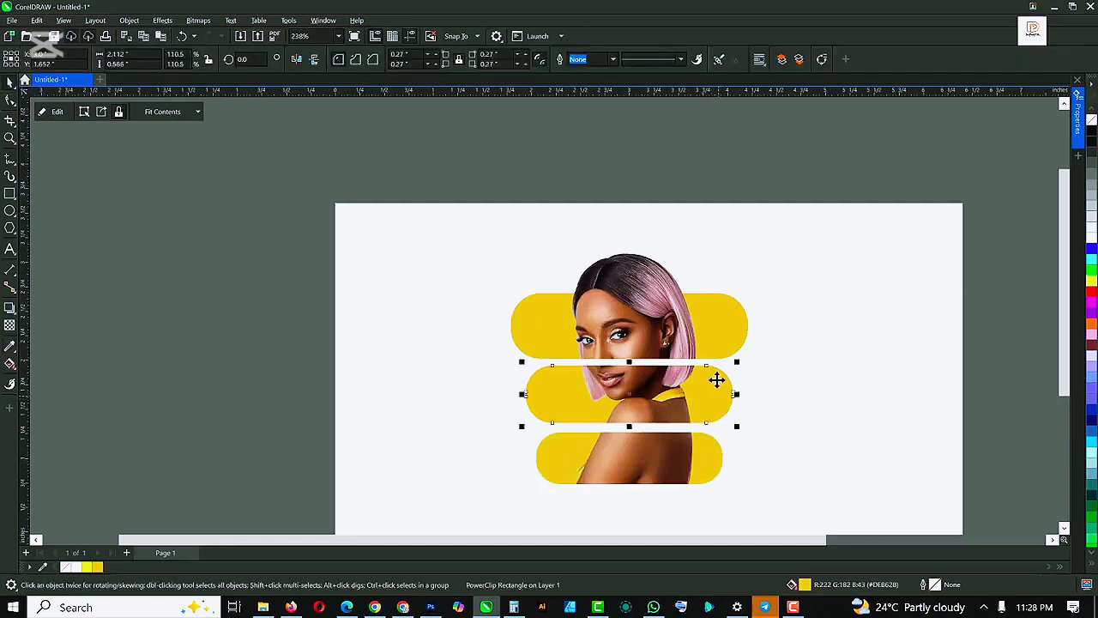
shift+click(734, 335)
shift+click(715, 468)
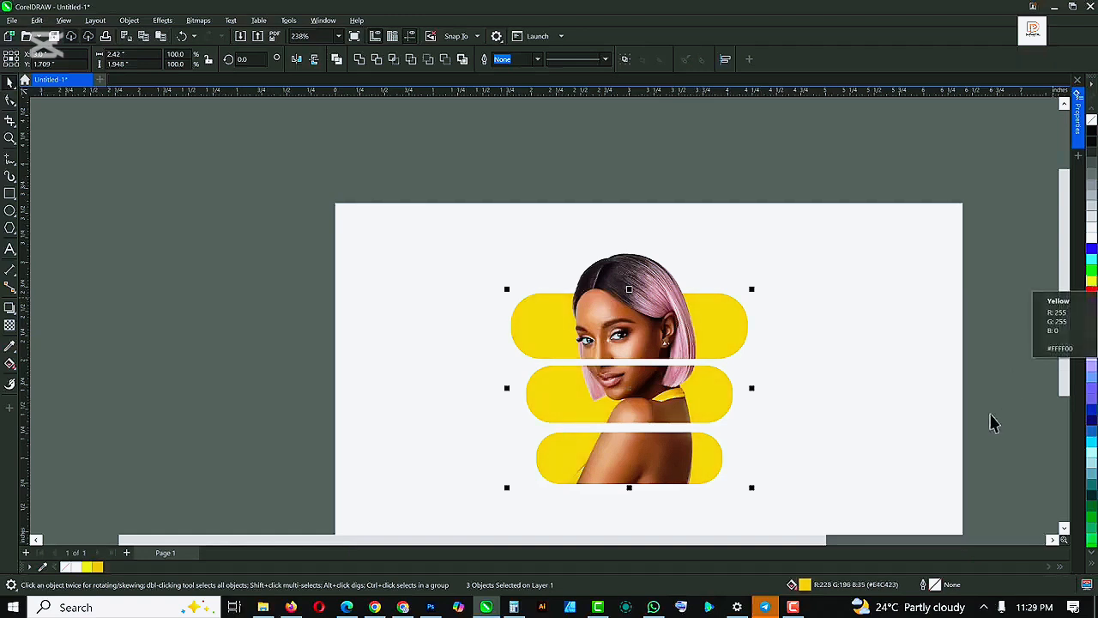
click(348, 258)
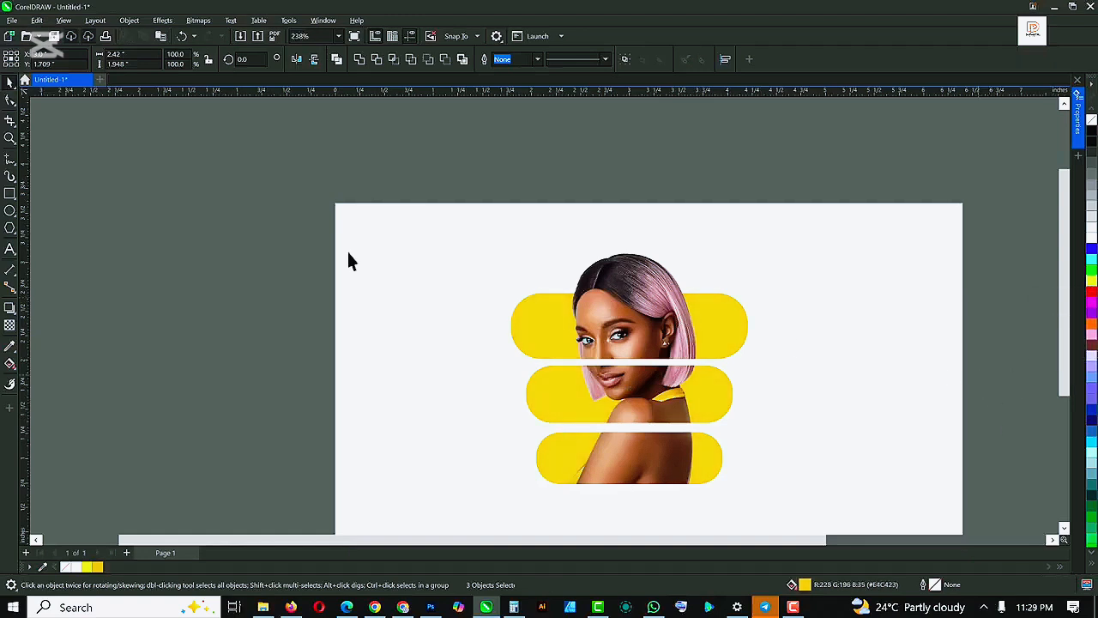
Step: Sample the top pill's tinted yellow and fill the background rectangle with it
click(10, 346)
click(730, 307)
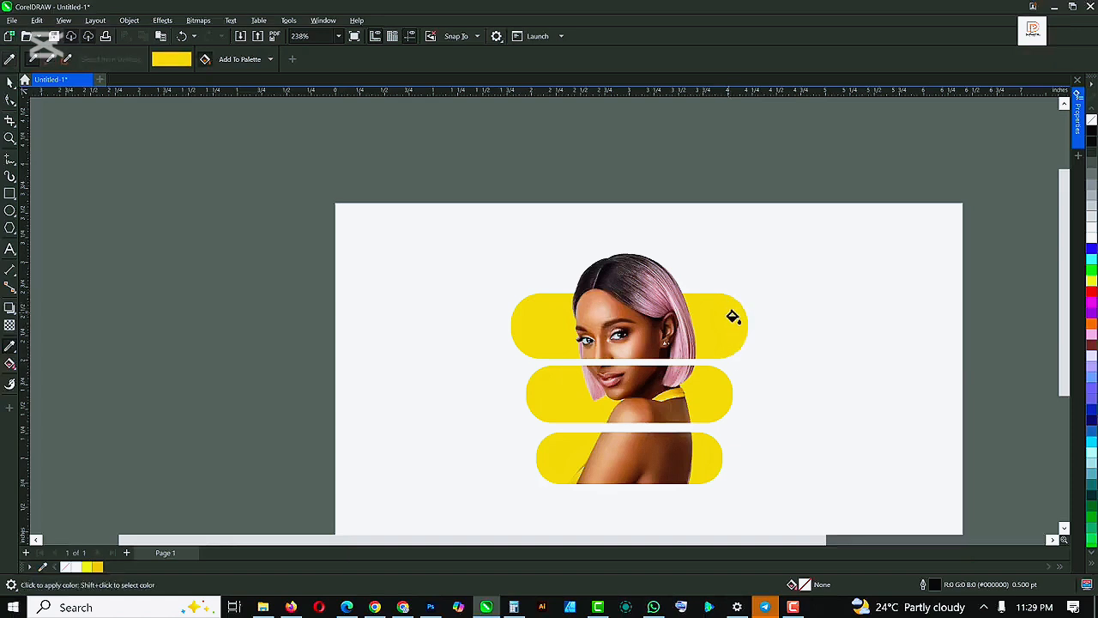
click(864, 252)
key(space)
Step: Give the background rectangle an elliptical fountain fill that runs from white in the centre to yellow at the edges
scroll(664, 220, down, 2)
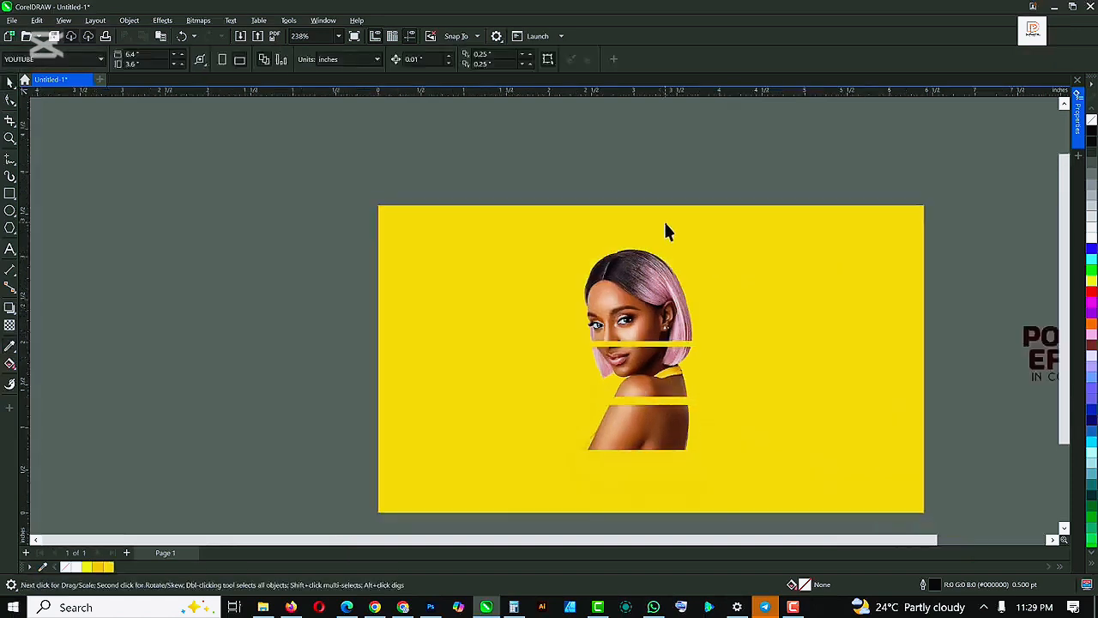
click(760, 252)
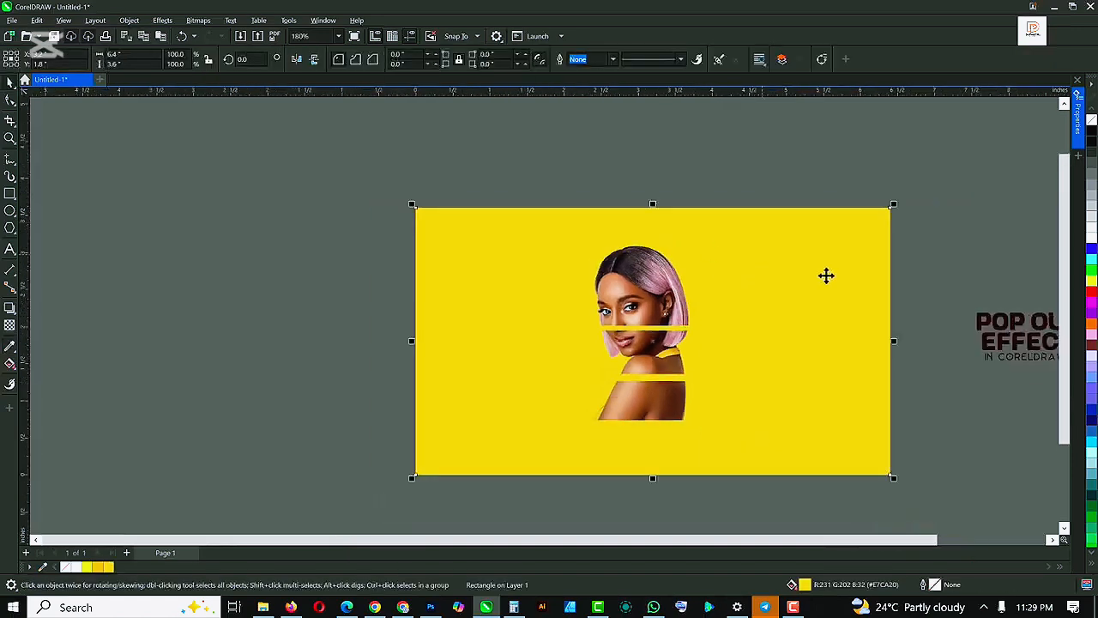
click(10, 325)
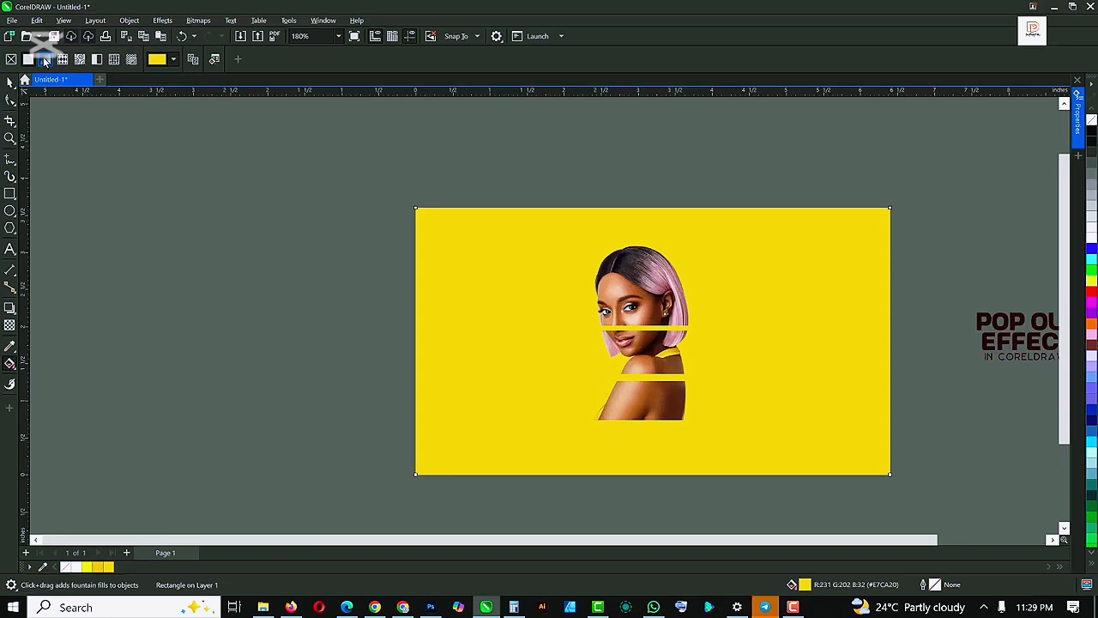
click(45, 60)
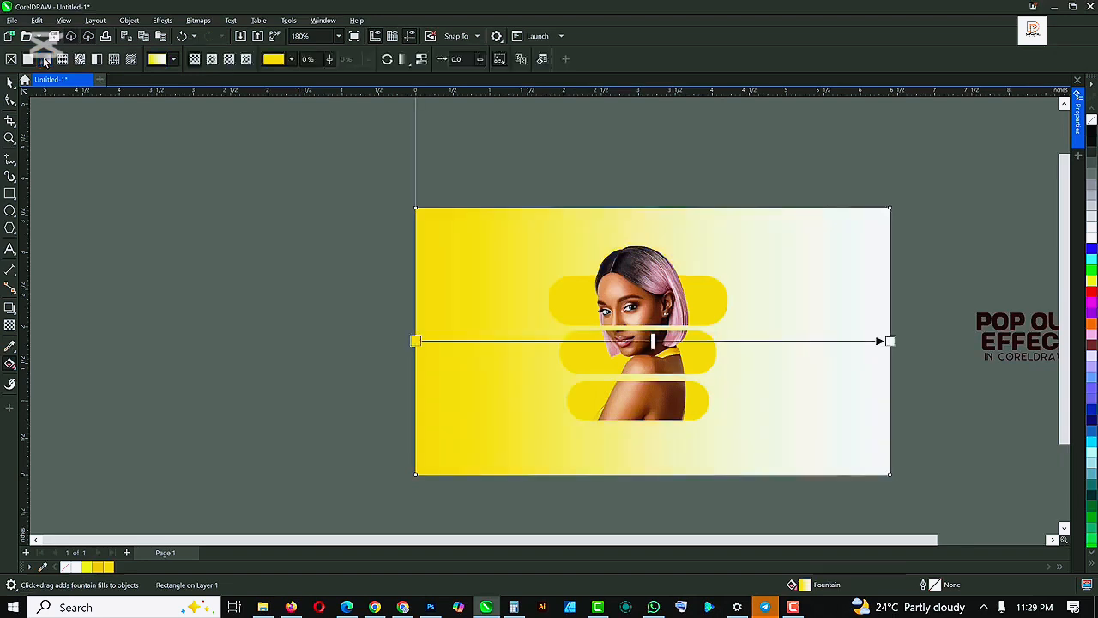
click(211, 60)
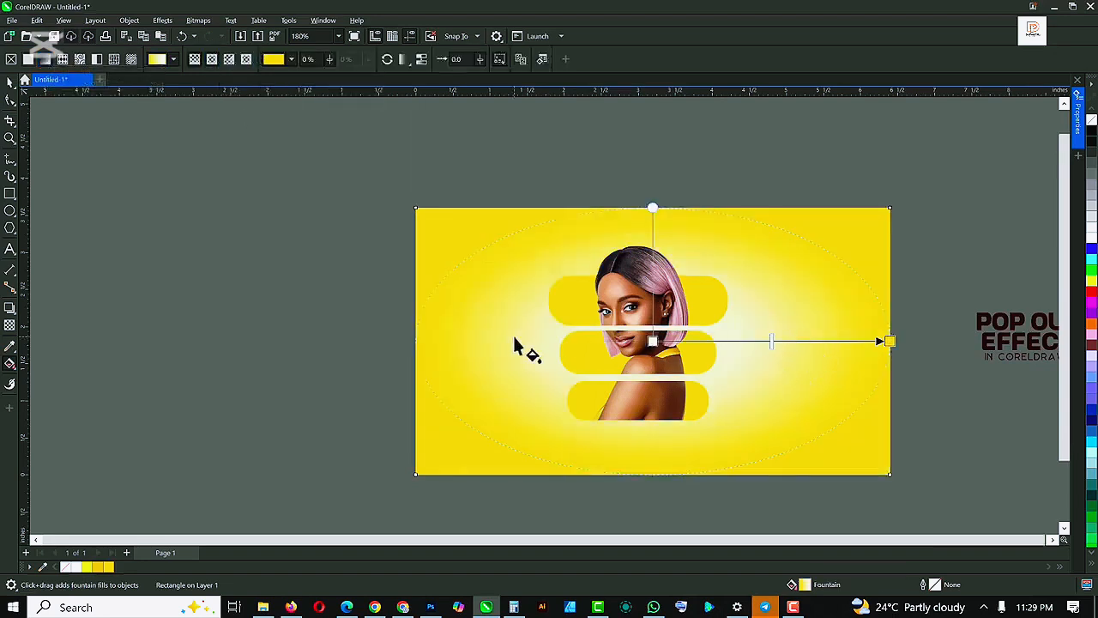
Step: Stretch the background's elliptical fountain fill well beyond the page so that its white centre spreads wider
scroll(514, 346, down, 1)
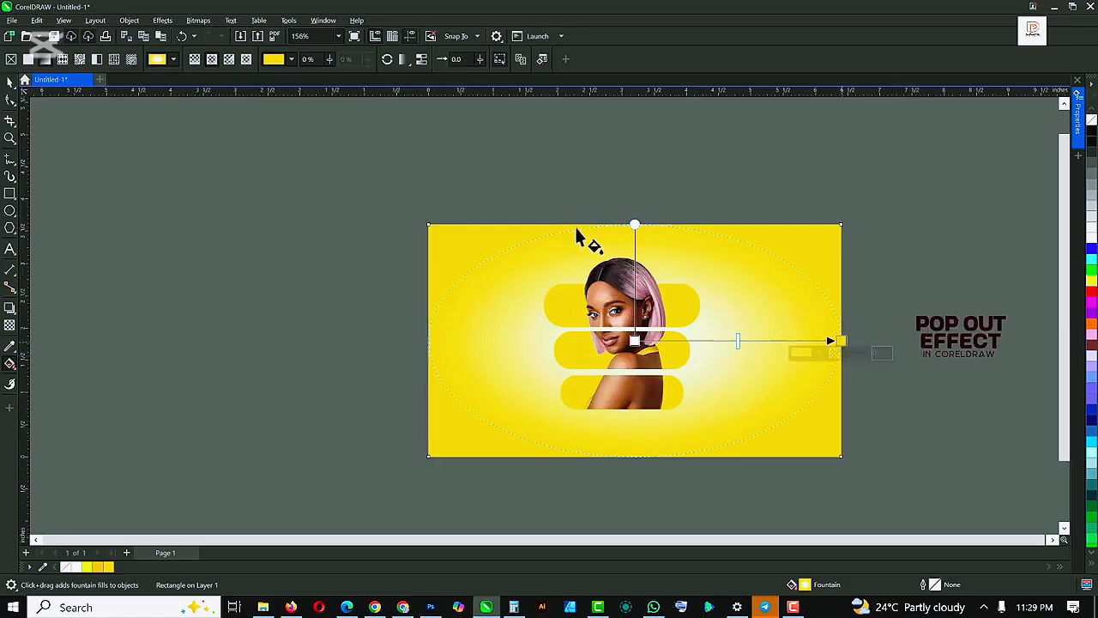
drag(635, 224, 634, 184)
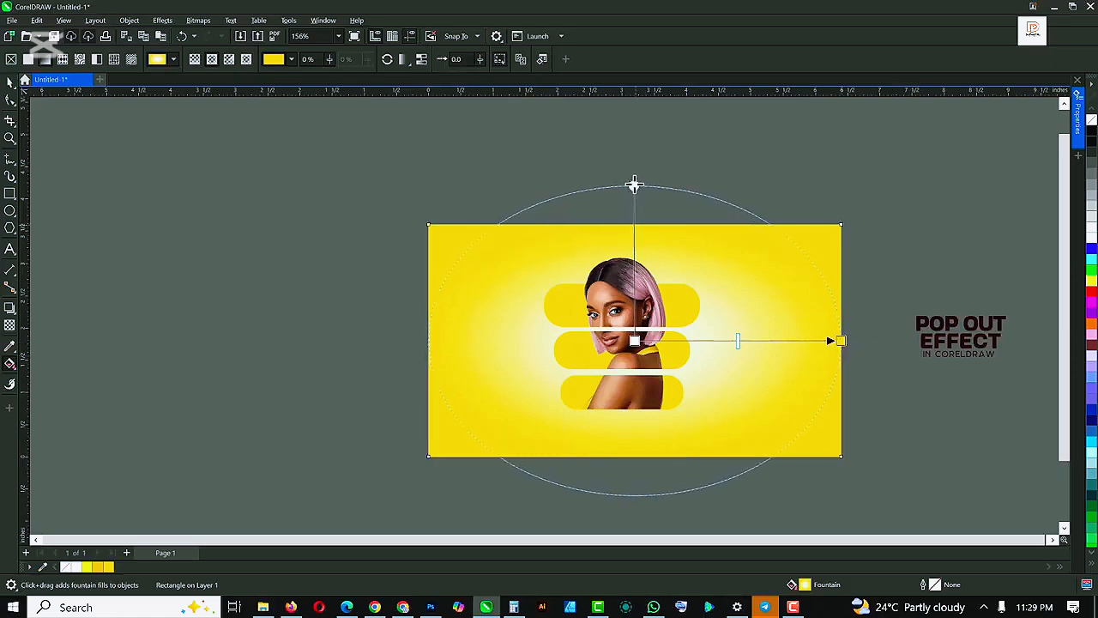
drag(841, 341, 980, 340)
click(916, 421)
click(960, 341)
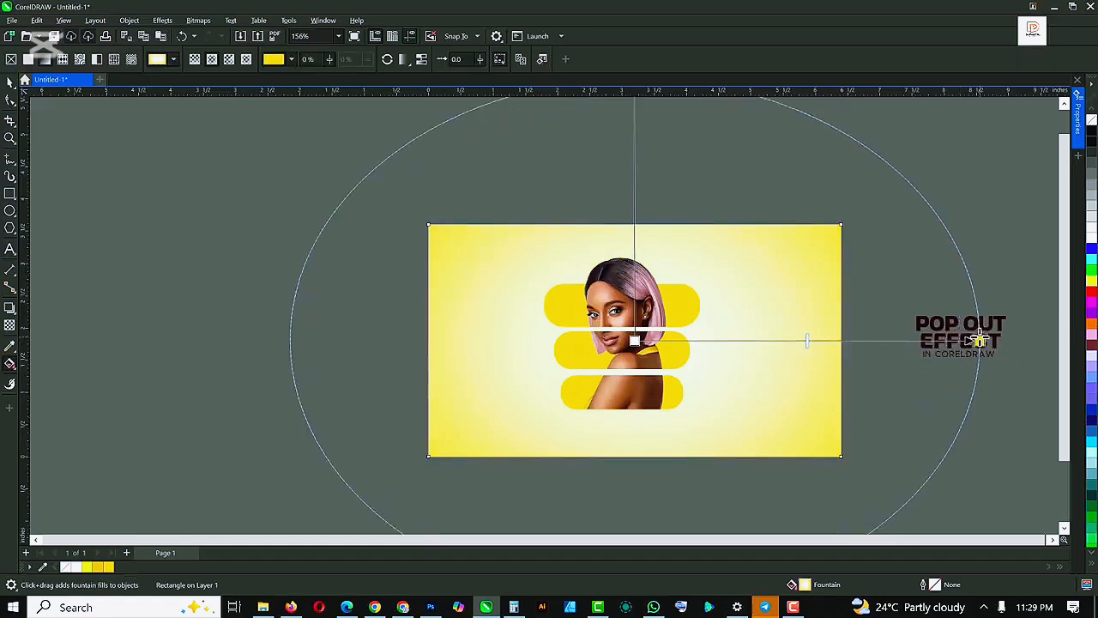
key(space)
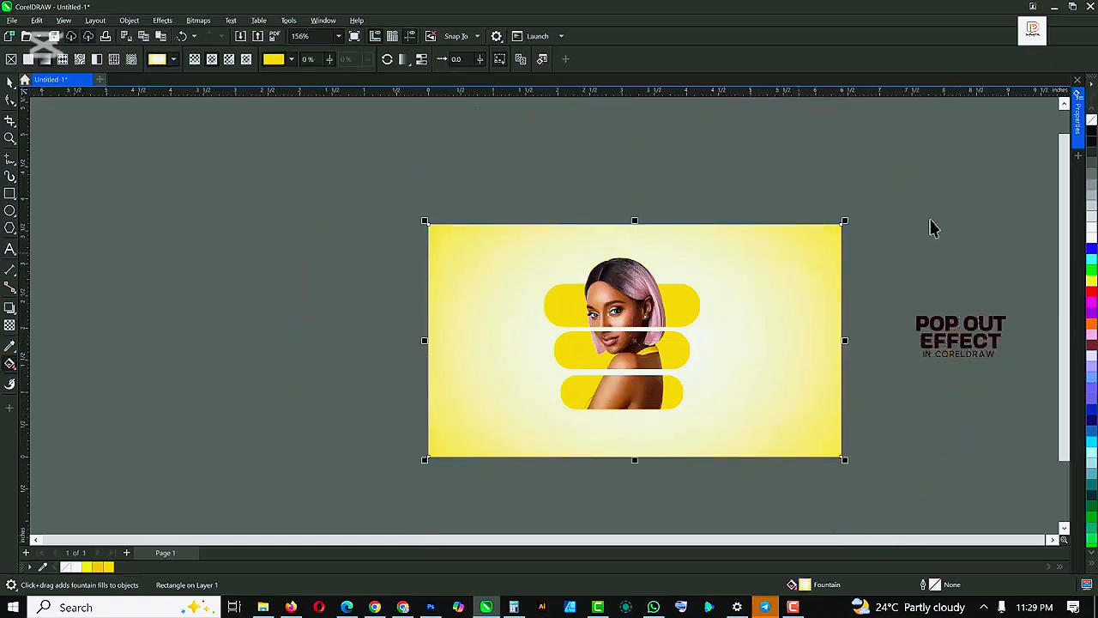
Step: Move the "POP OUT EFFECT IN CORELDRAW" title onto the page beside the pills, to their right, and view the whole page
click(972, 294)
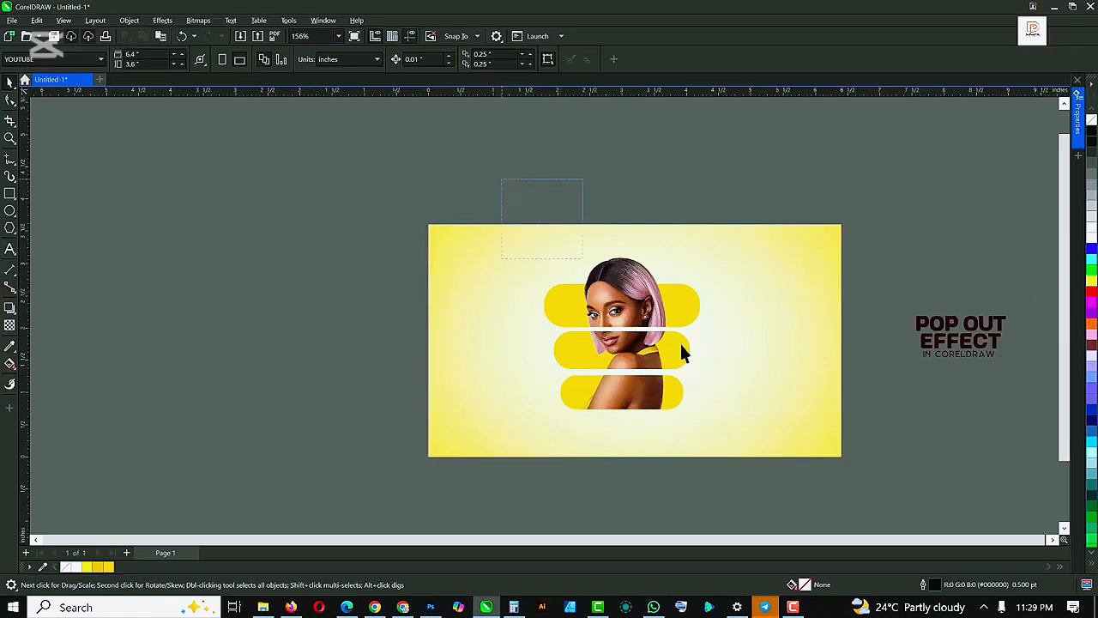
drag(682, 346, 791, 271)
drag(1040, 281, 897, 395)
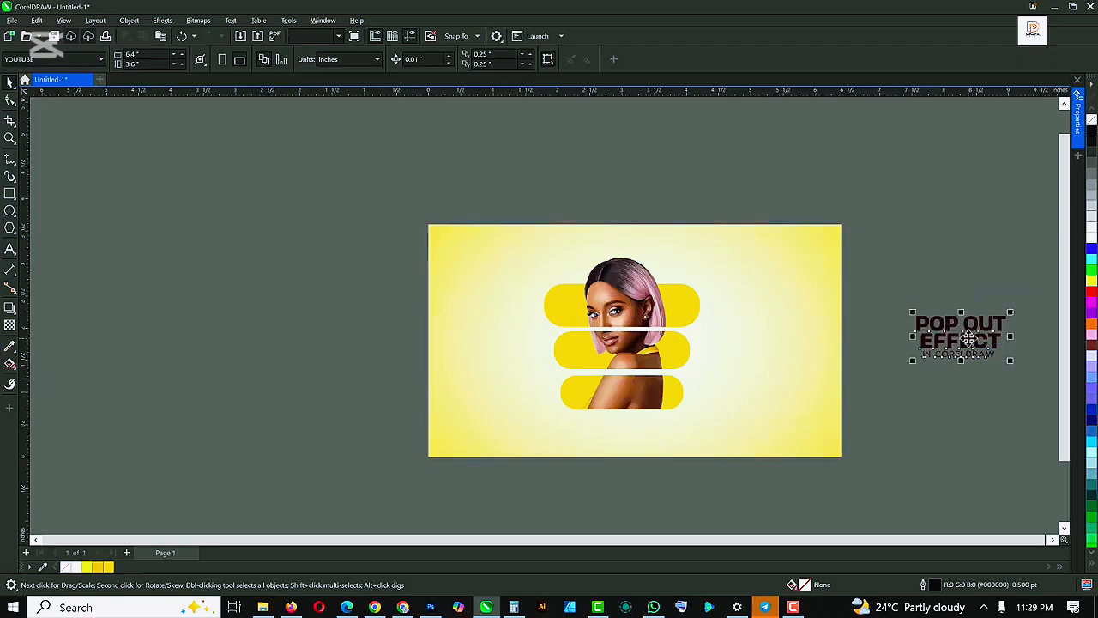
drag(968, 339, 761, 352)
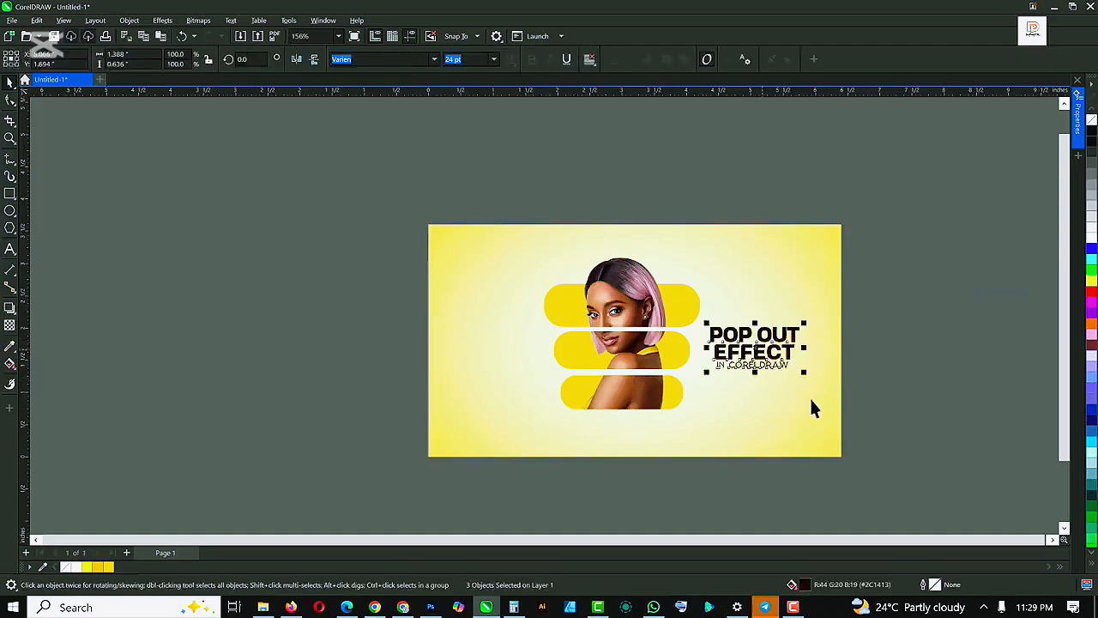
click(927, 324)
key(shift+F4)
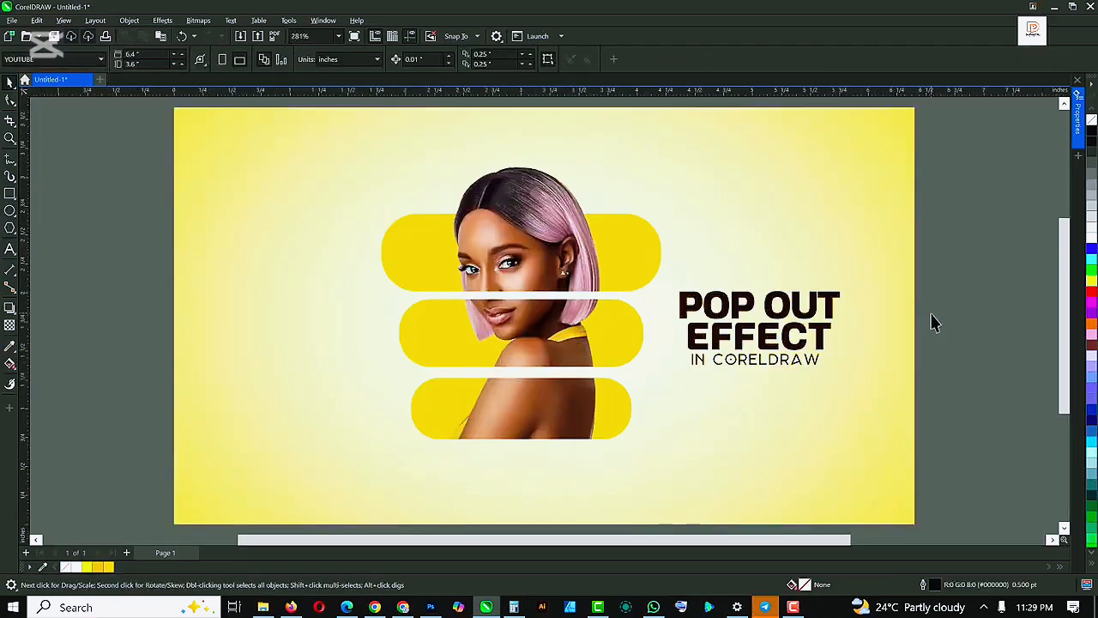